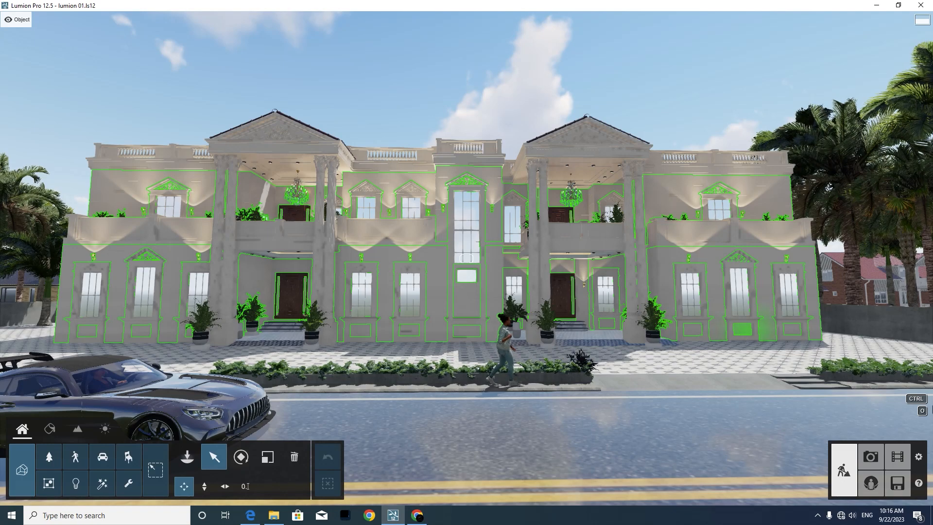
- Switch to Photo mode, look through the three saved photo views and restore the camera of photo 1
left_click(871, 458)
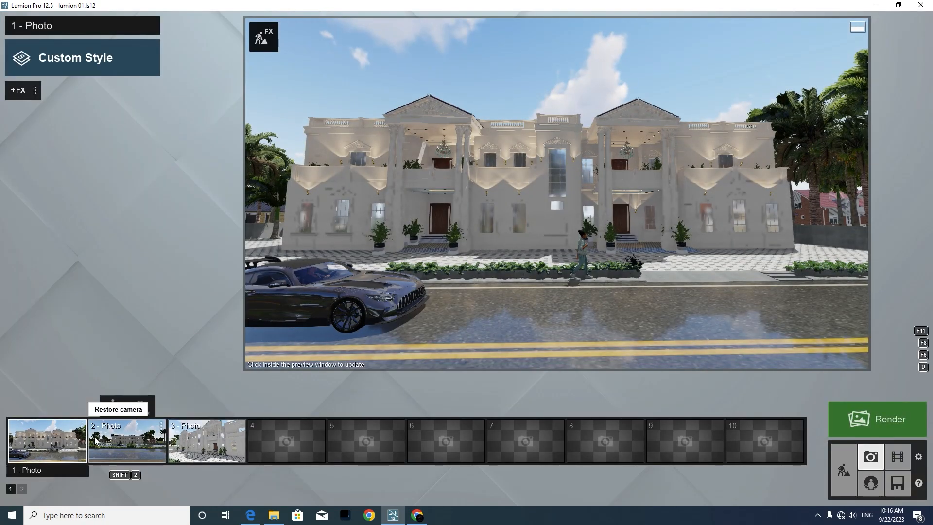
left_click(57, 442)
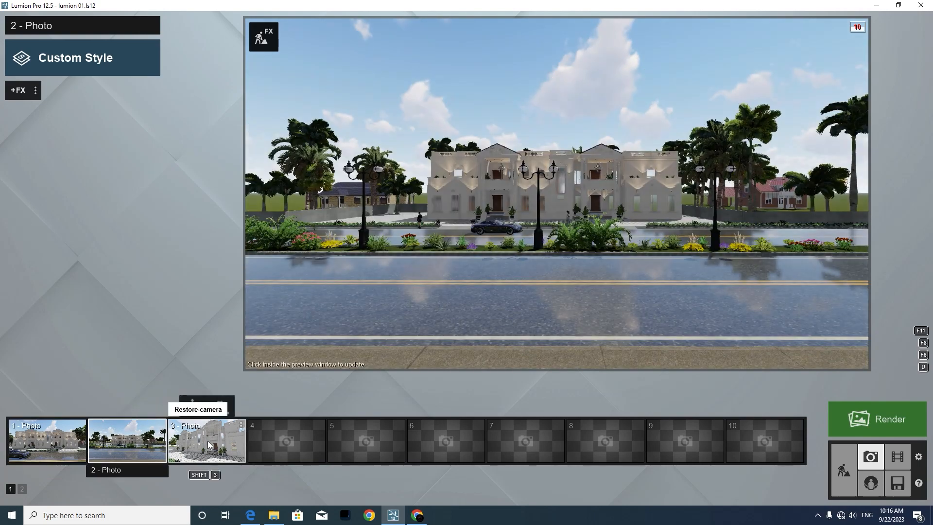
left_click(198, 440)
left_click(49, 456)
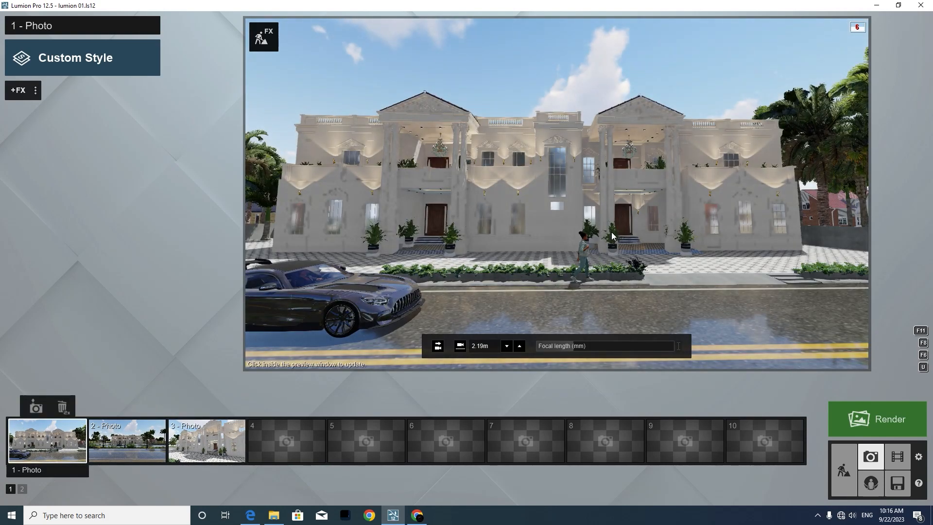
- Examine the preset styles available for photo 1 without applying one
left_click(68, 60)
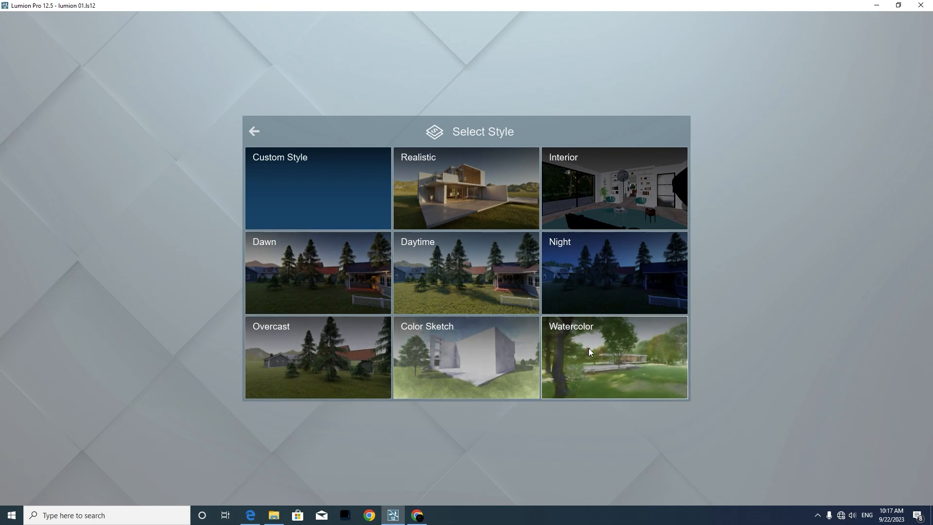
left_click(253, 131)
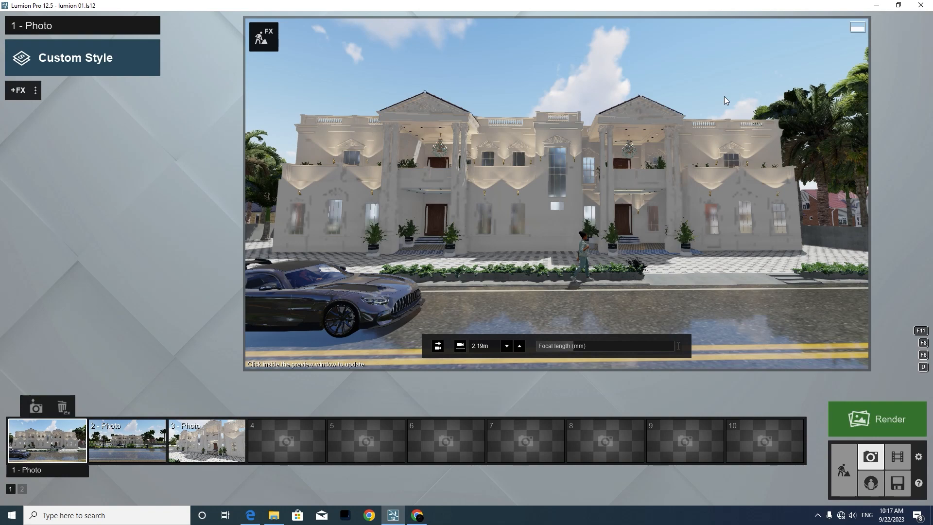
- Add the 2-Point Perspective effect to photo 1, compare the view with it off, and leave it enabled
left_click(19, 90)
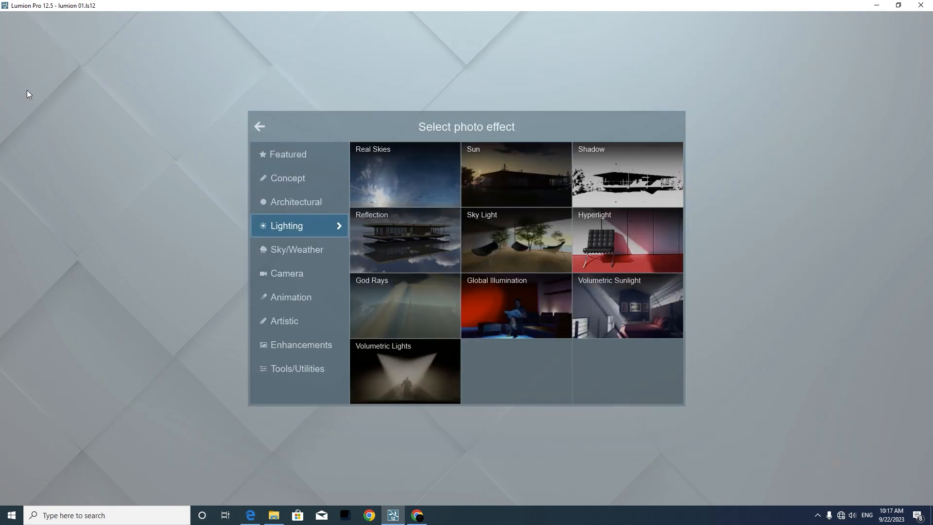
left_click(299, 155)
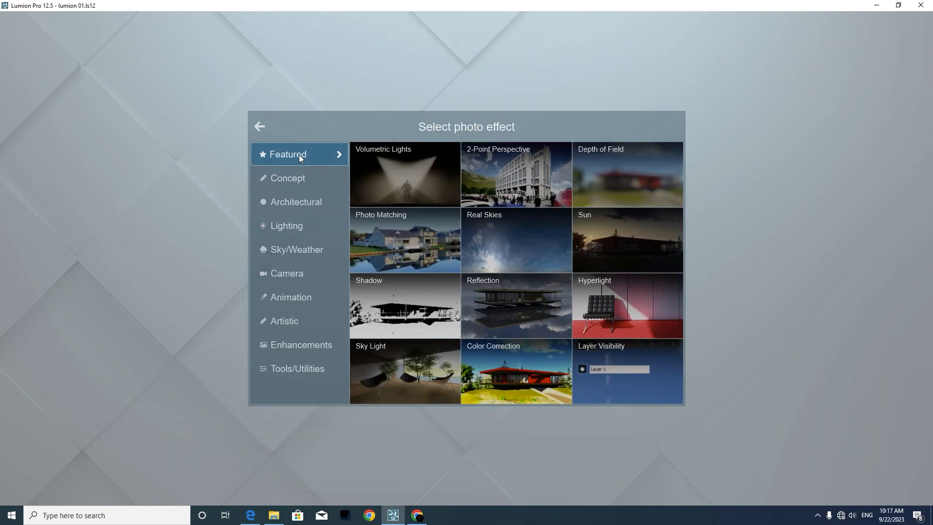
left_click(495, 158)
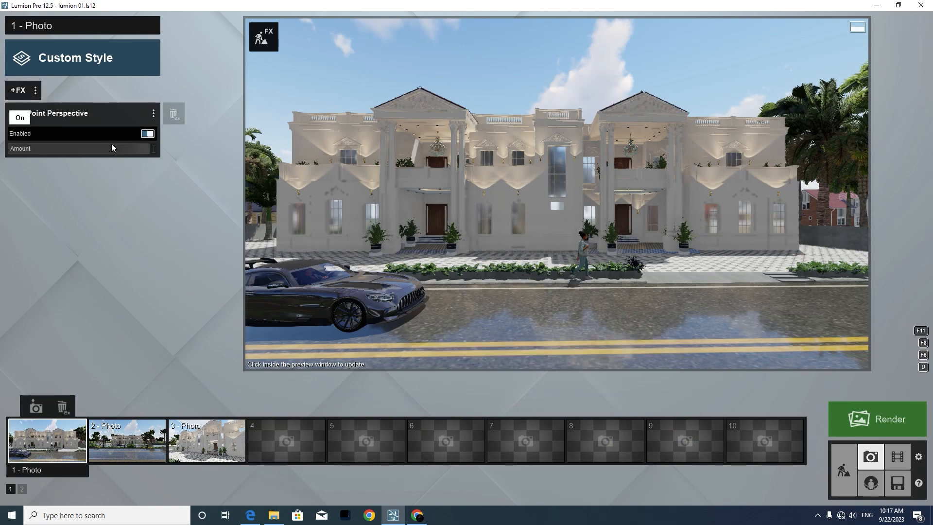
left_click(147, 133)
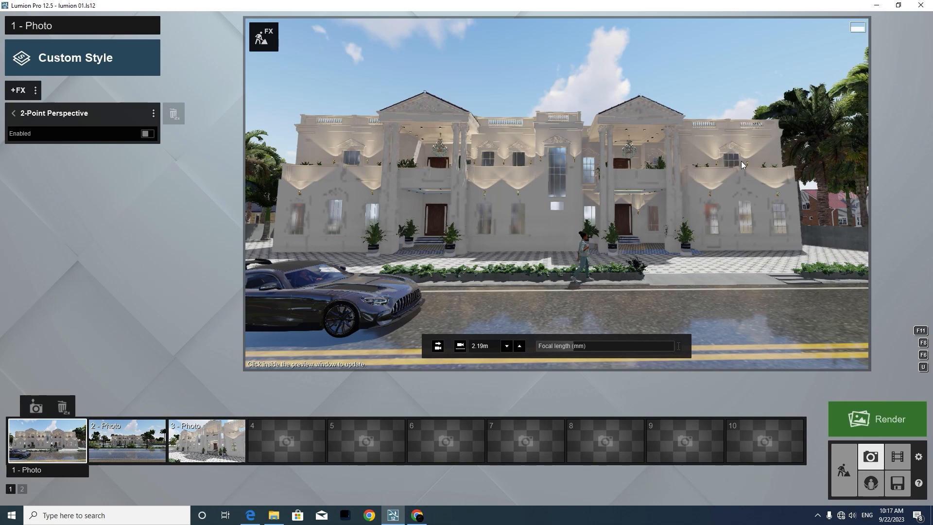
left_click(149, 136)
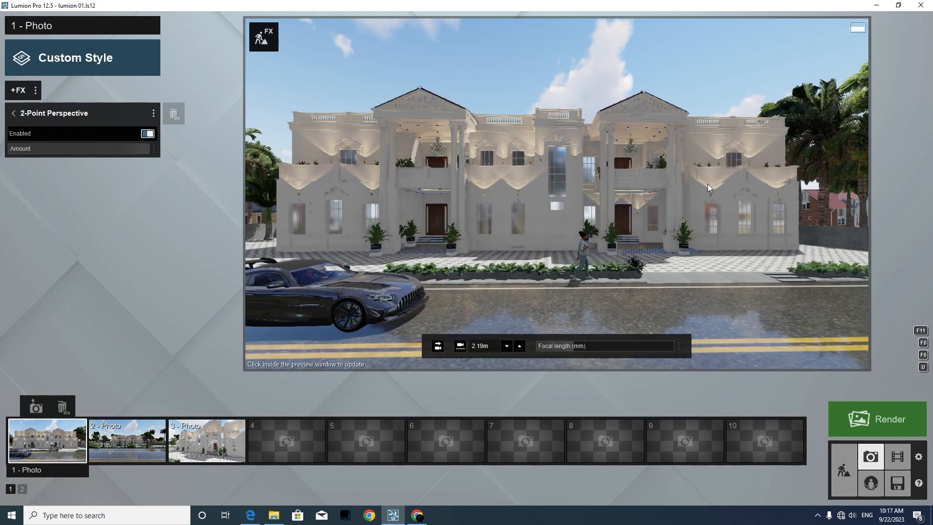
- Reframe the villa's front facade from a camera height of 1.26 m and store the view as photo 1
right_click_drag(708, 184, 707, 184)
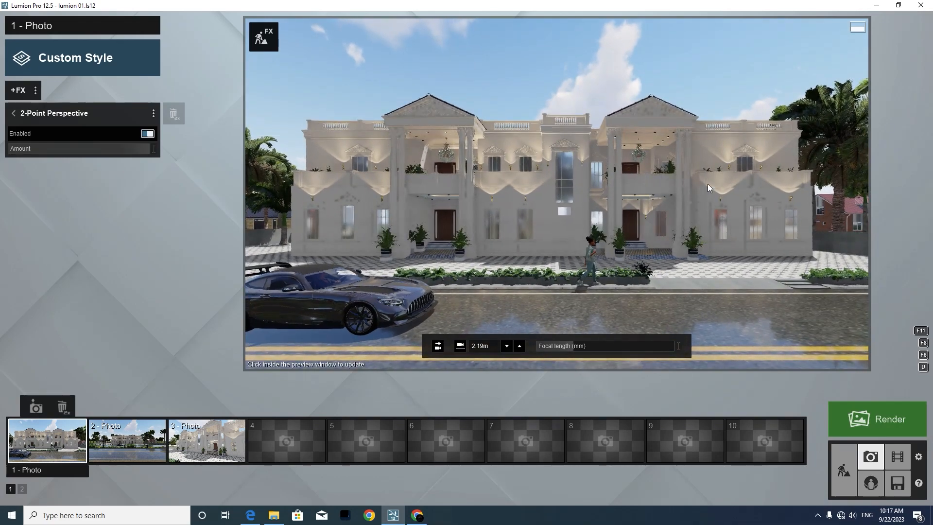
key("e")
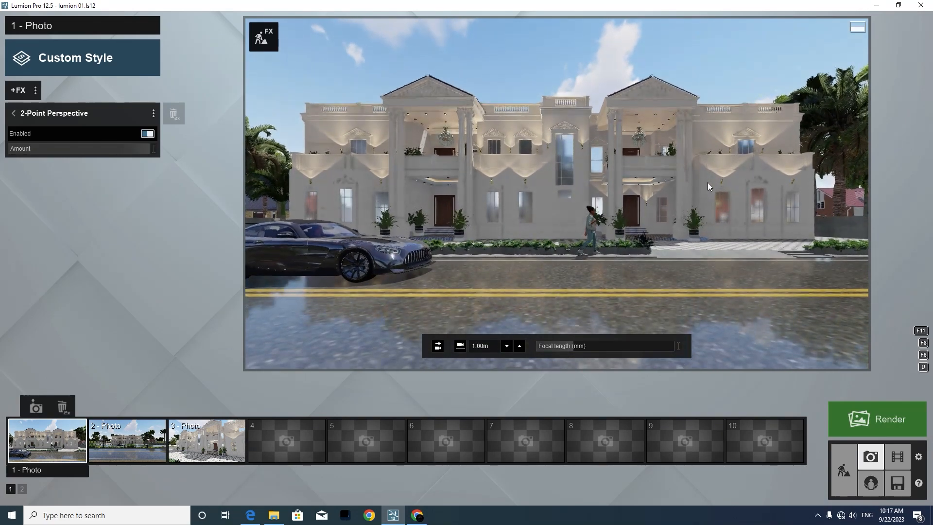
key("w")
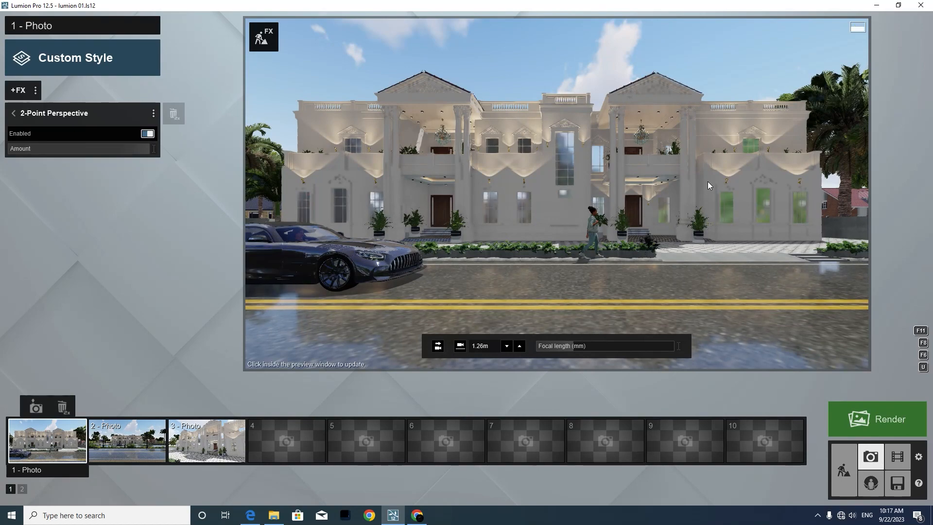
left_click(36, 408)
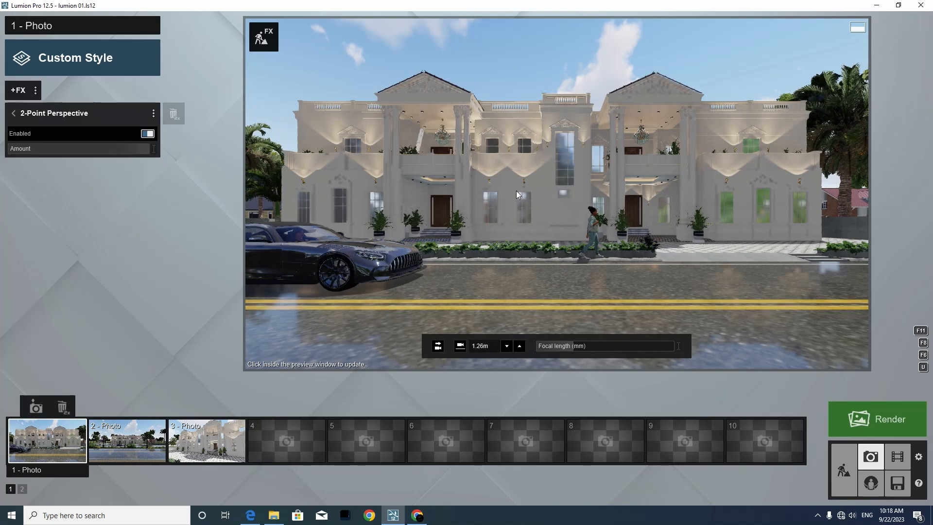
key("a")
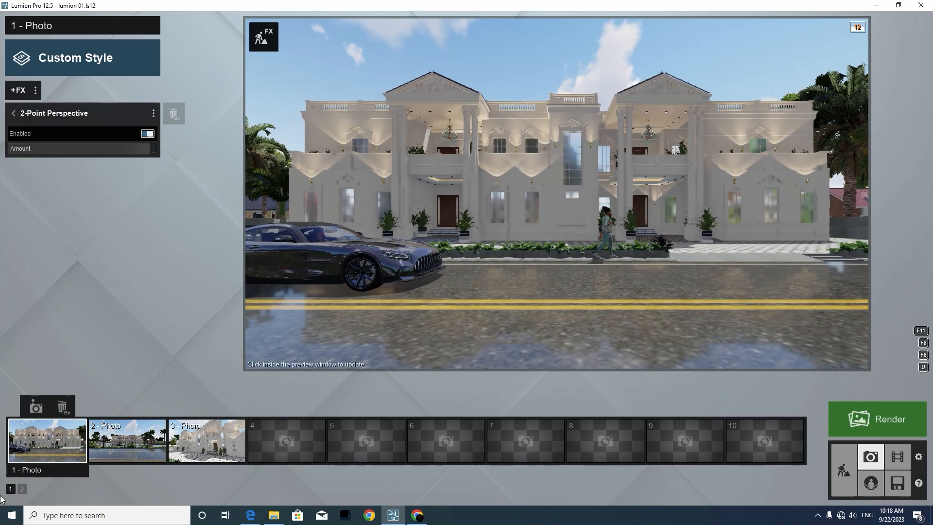
left_click(36, 408)
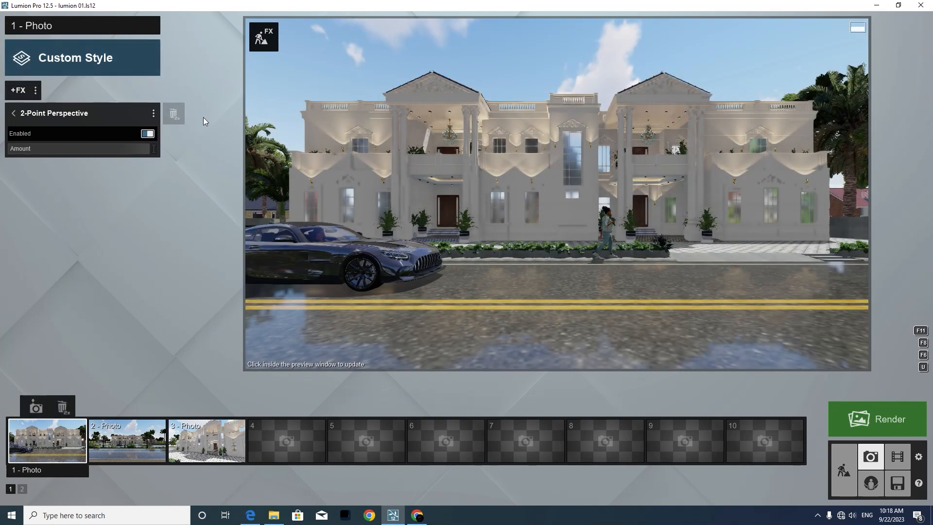
- Add the Real Skies effect to photo 1 alongside the 2-Point Perspective effect
mouse_move(615, 153)
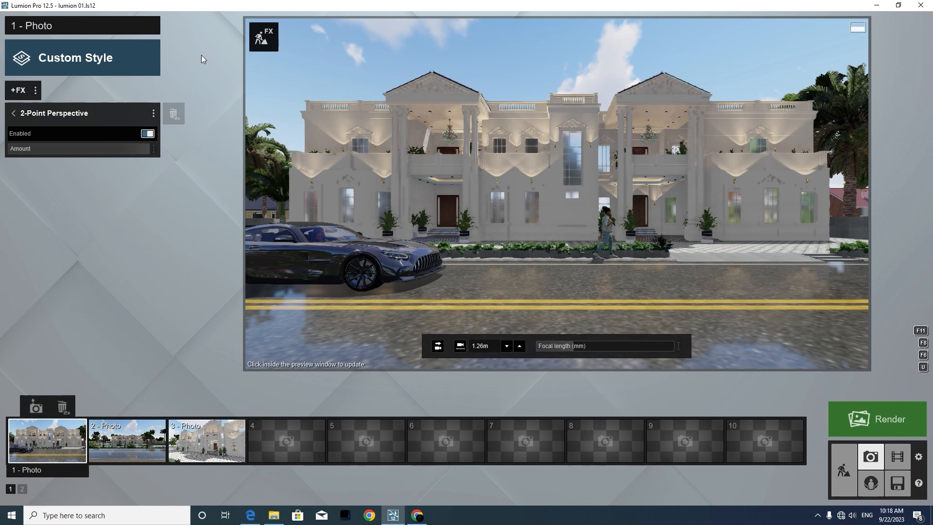
left_click(14, 114)
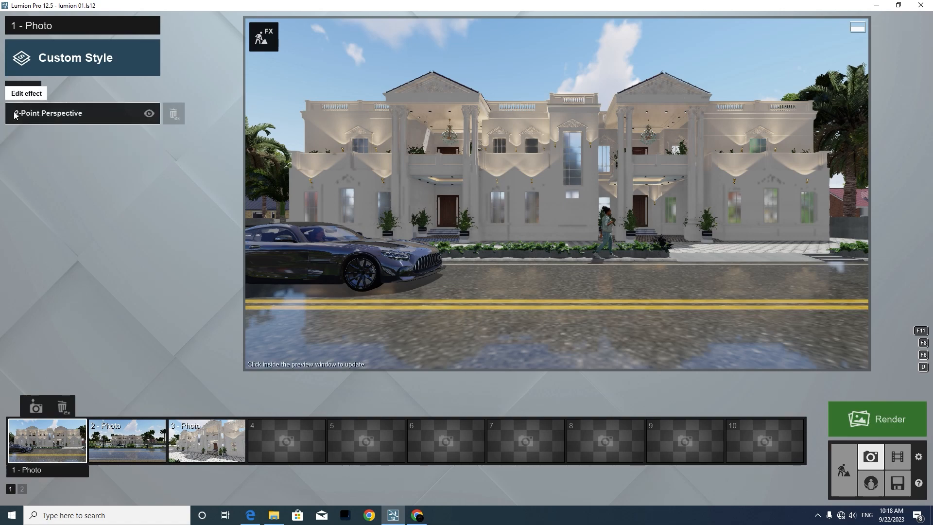
left_click(19, 91)
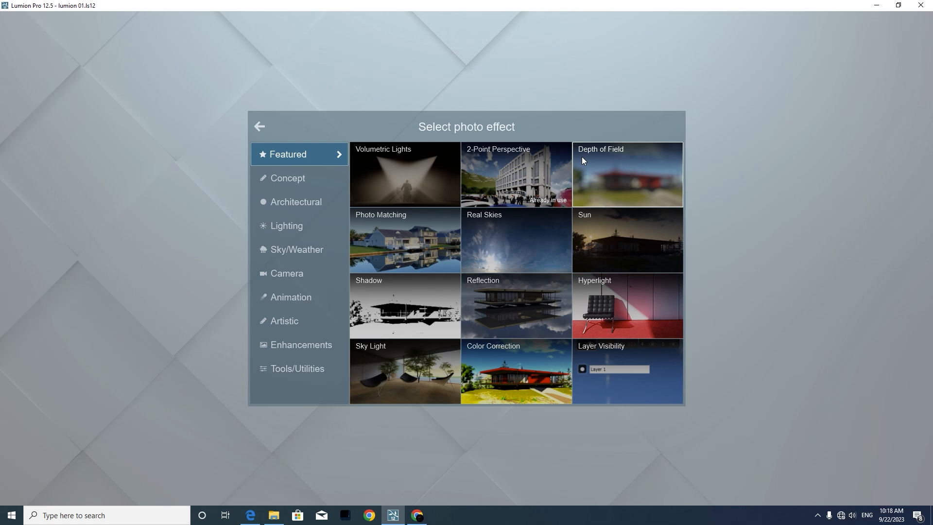
left_click(501, 235)
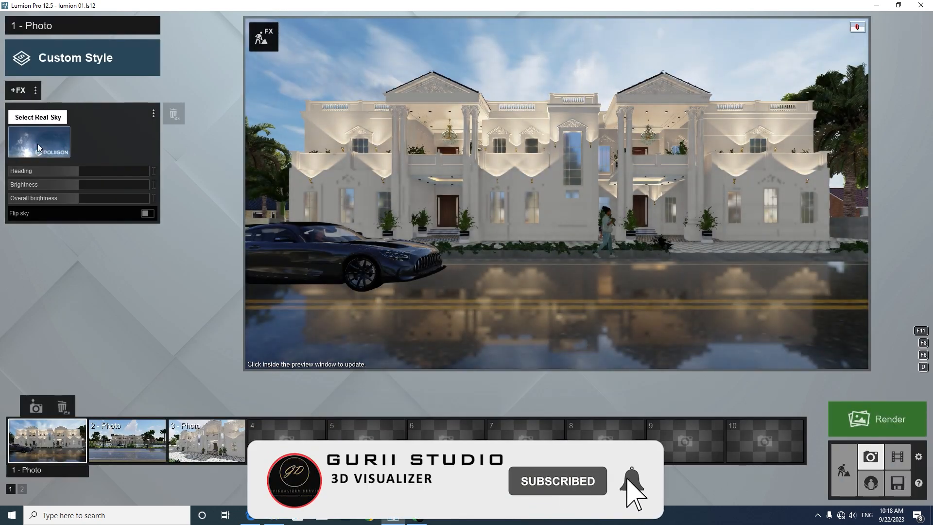
- Browse all Real Skies categories from Cloudy to Night and apply the first sky in the third row of Cloudy
left_click(37, 144)
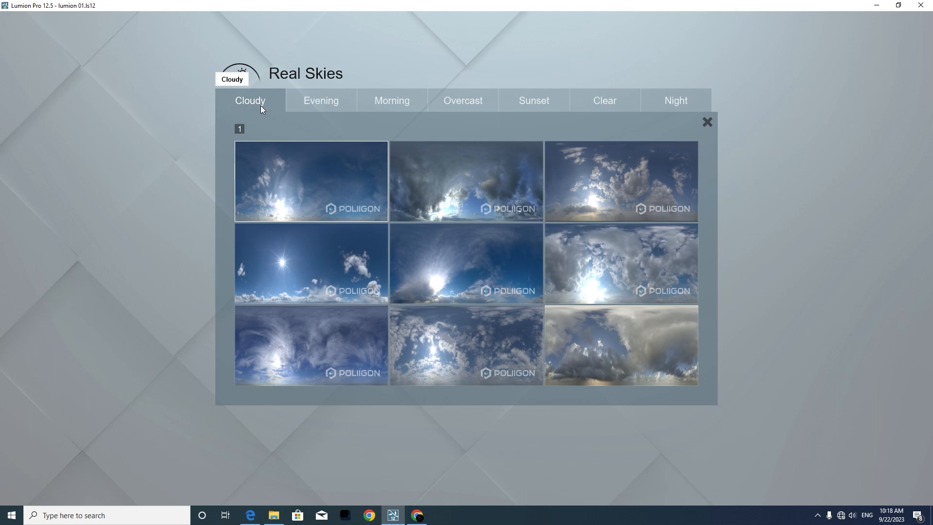
left_click(319, 102)
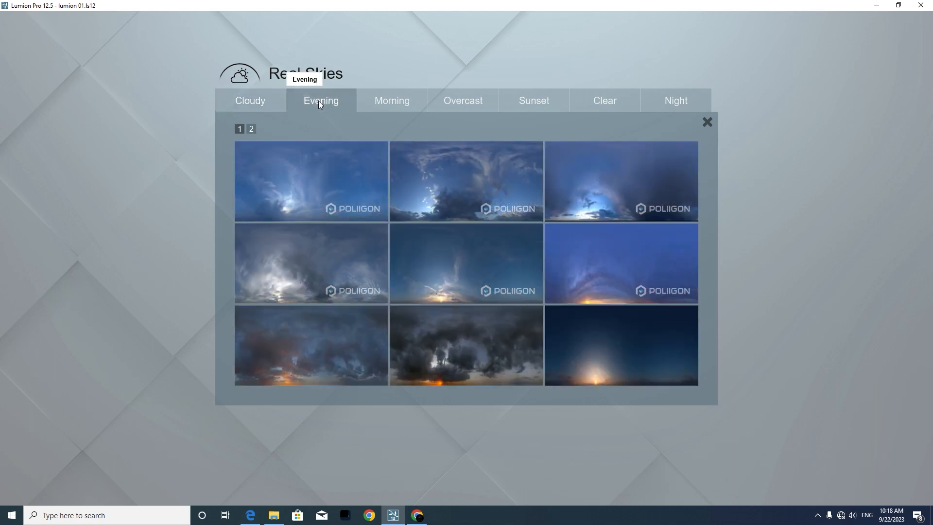
left_click(386, 101)
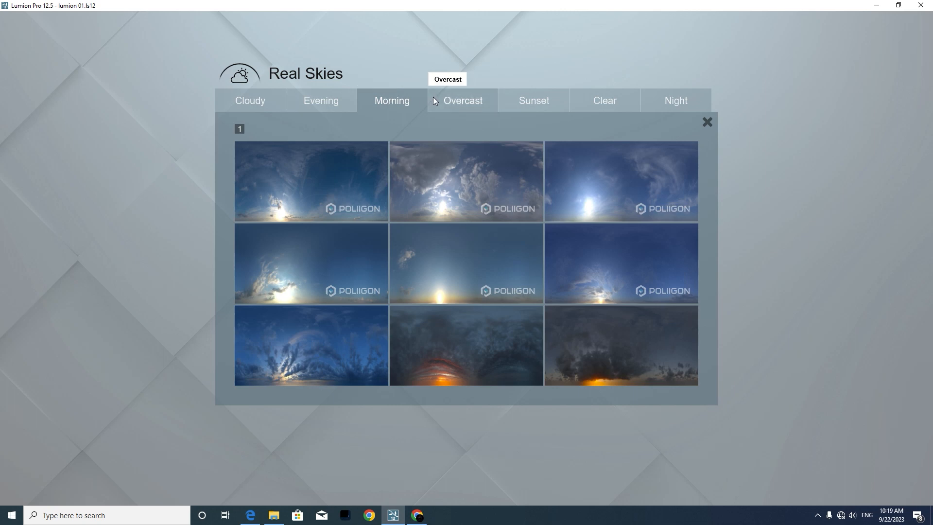
left_click(465, 102)
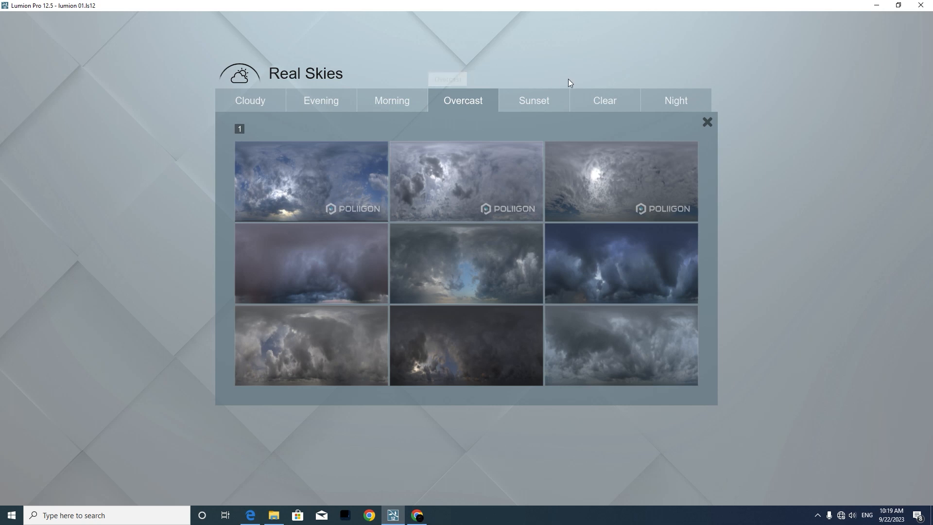
left_click(544, 101)
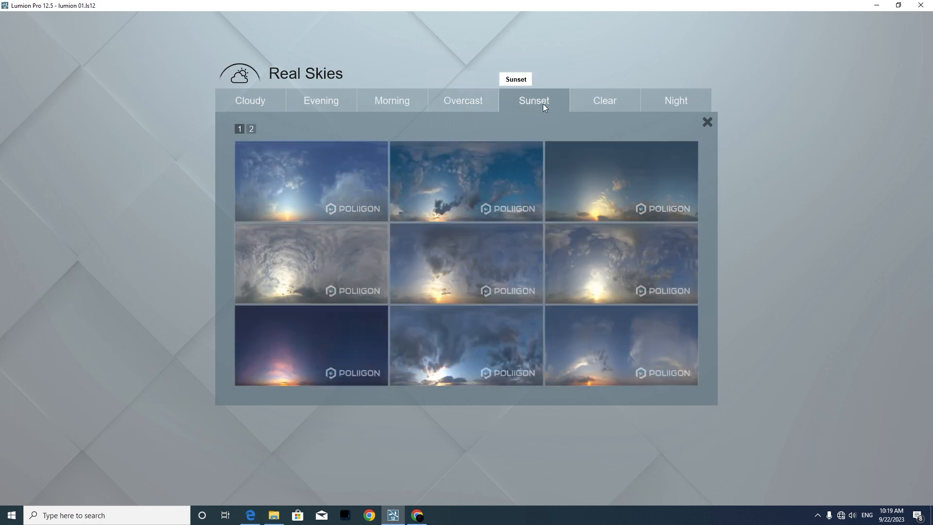
left_click(584, 102)
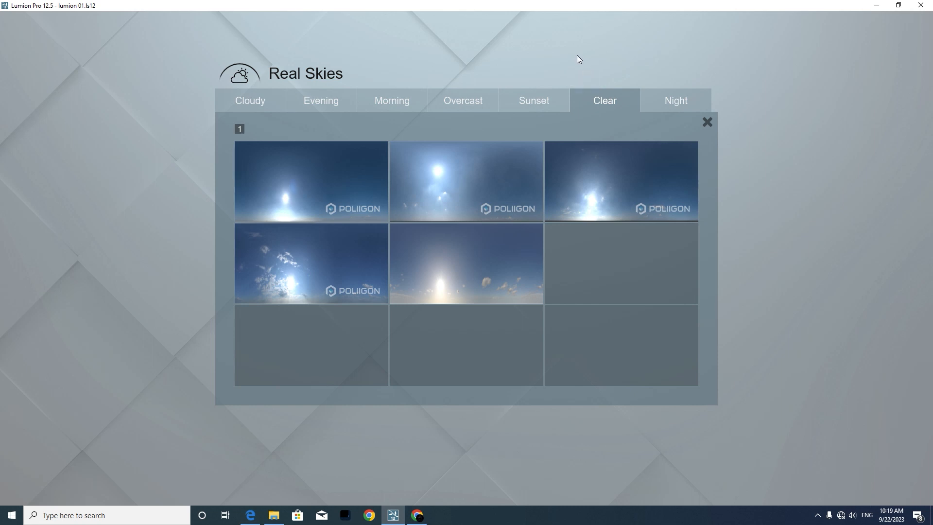
left_click(675, 98)
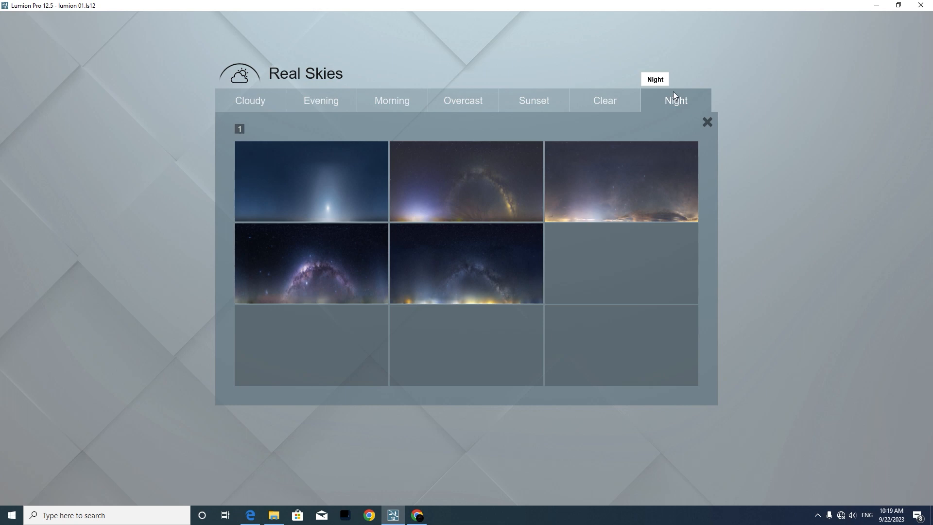
left_click(256, 102)
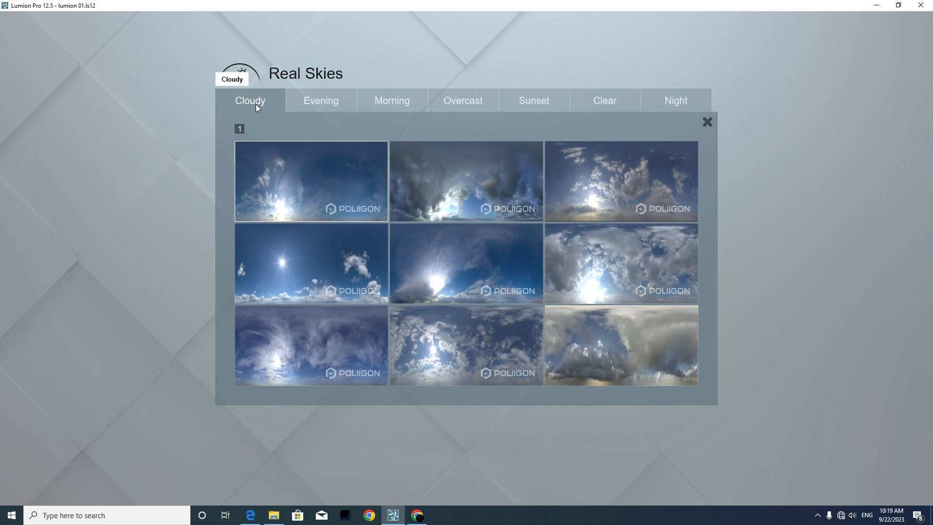
left_click(286, 356)
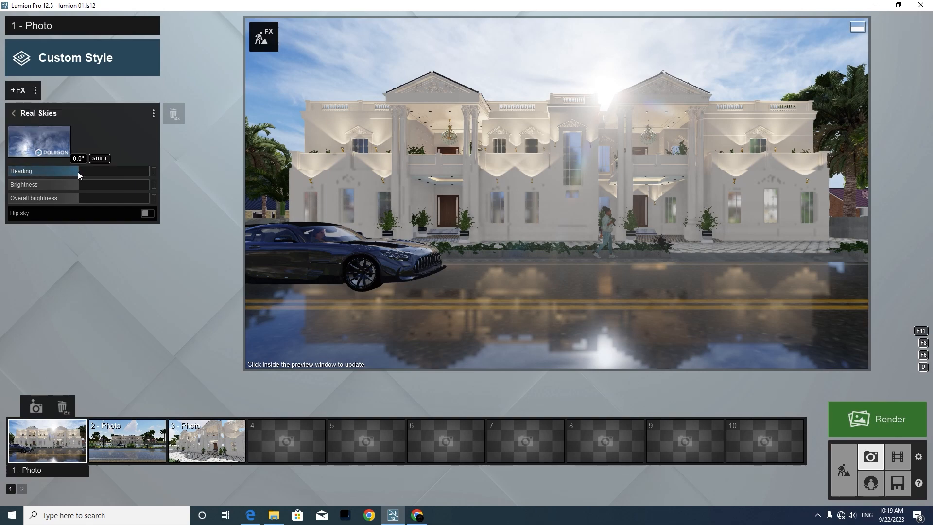
- Rotate the sky heading to move the sun out of view, set Brightness to 1.0 and Overall brightness to 1.2, and leave Flip sky off
left_click_drag(78, 172, 94, 181)
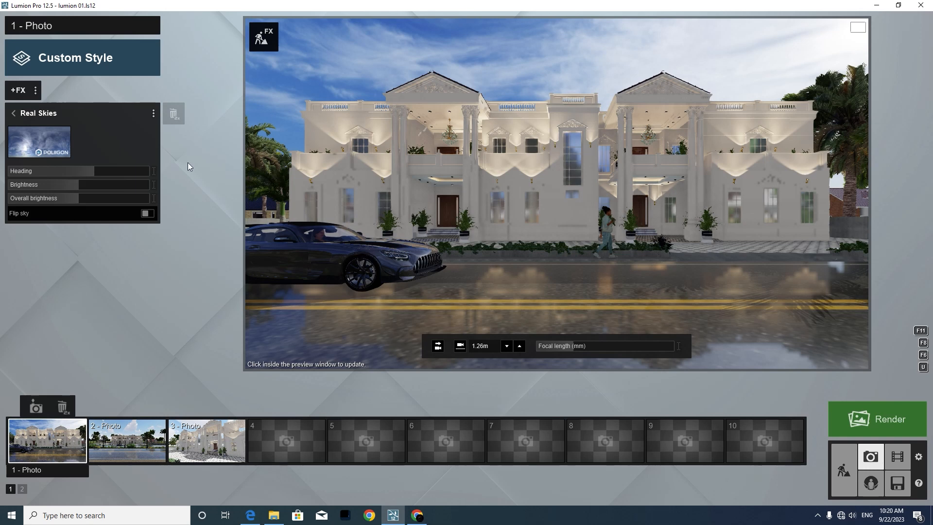
left_click_drag(74, 183, 85, 185)
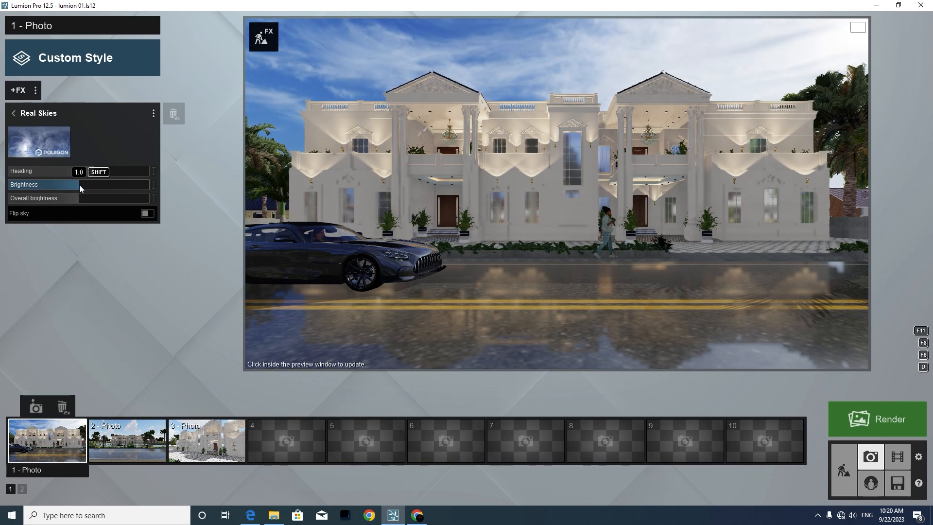
mouse_move(74, 197)
left_mouse_down()
mouse_move(113, 197)
mouse_move(93, 195)
left_mouse_up()
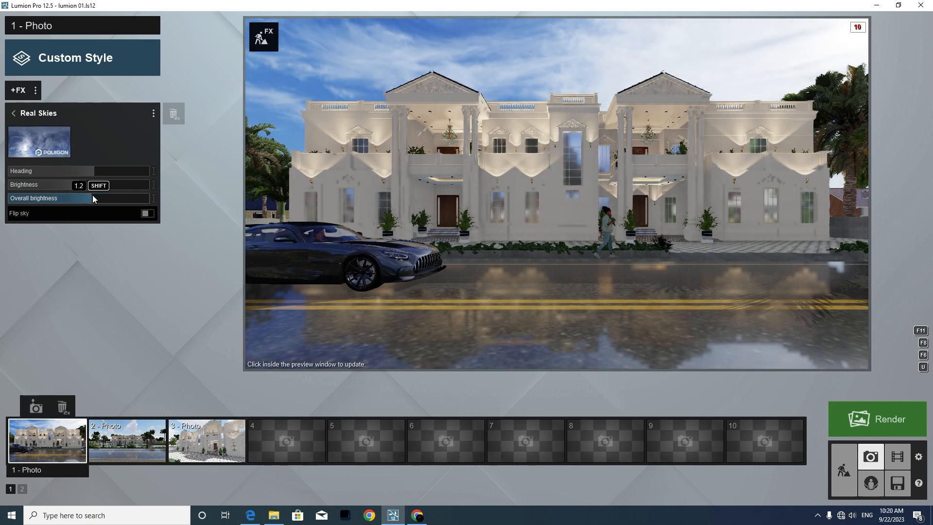
left_click(147, 214)
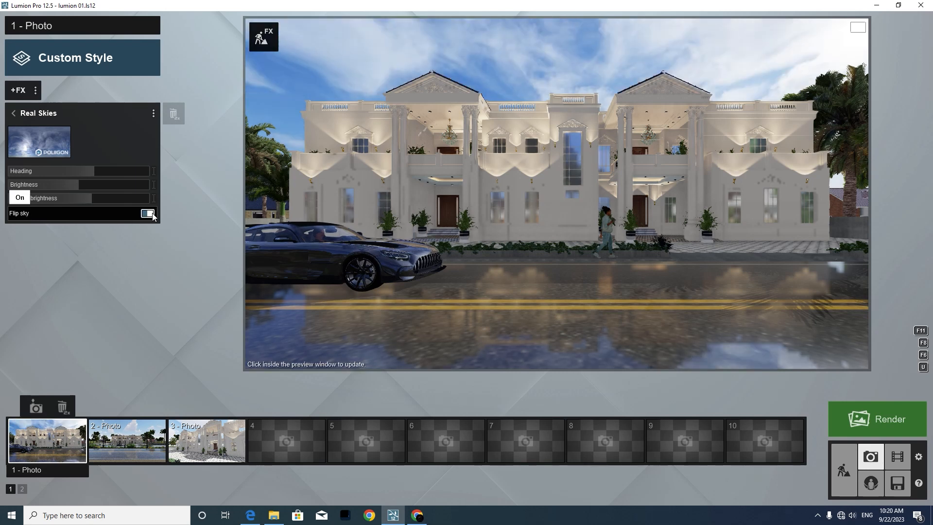
left_click(147, 214)
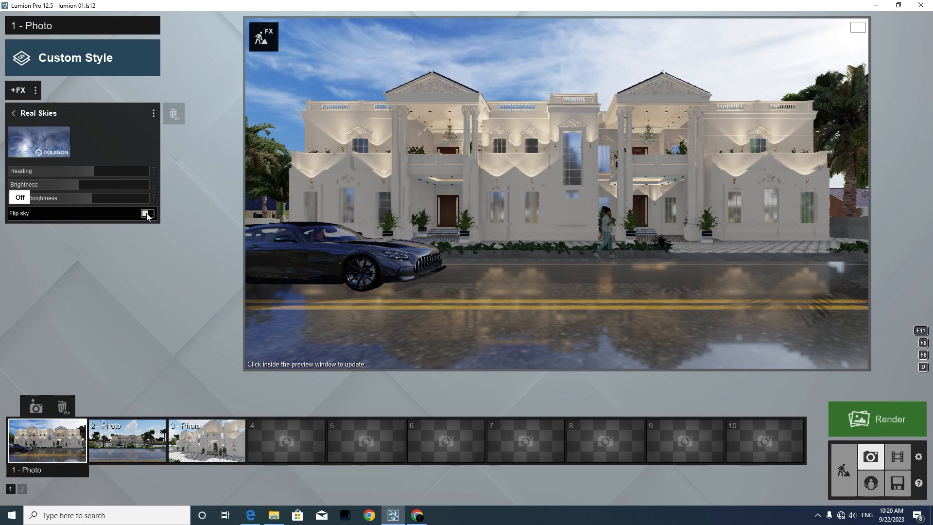
- Try the last Cloudy sky, then the first sky in the second Evening row on photo 1, nudging its heading to 37.0°
left_click(53, 141)
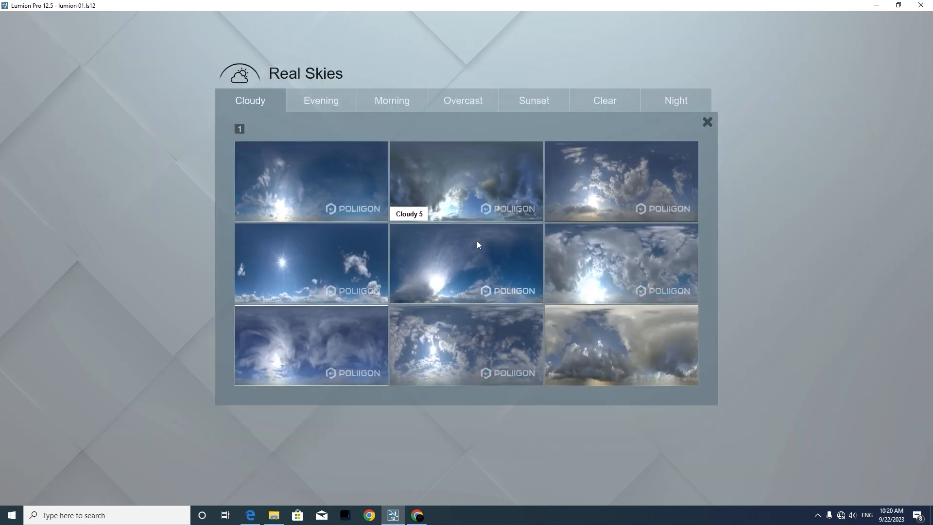
left_click(625, 349)
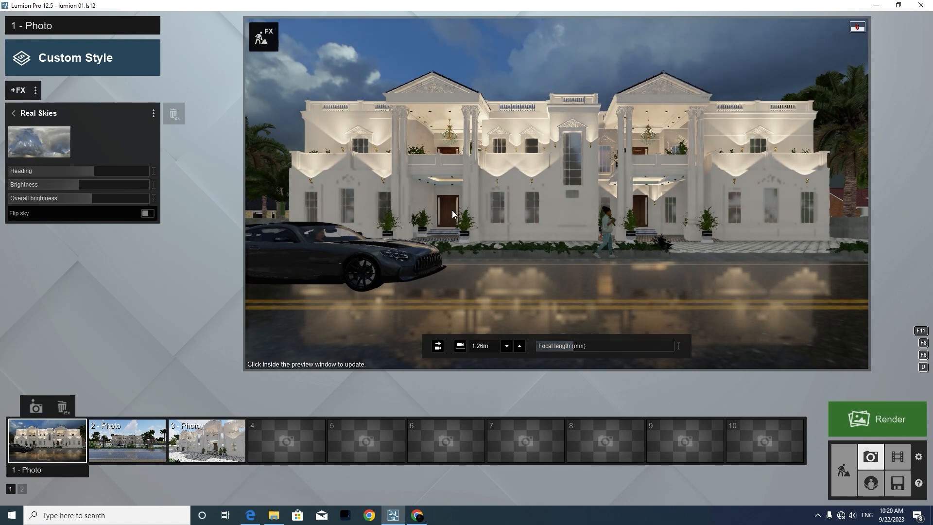
left_click(41, 148)
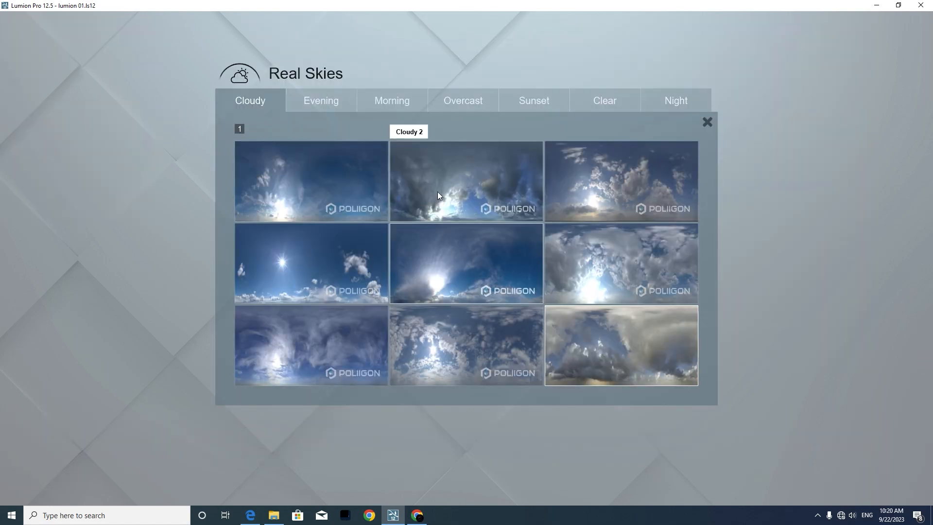
left_click(339, 103)
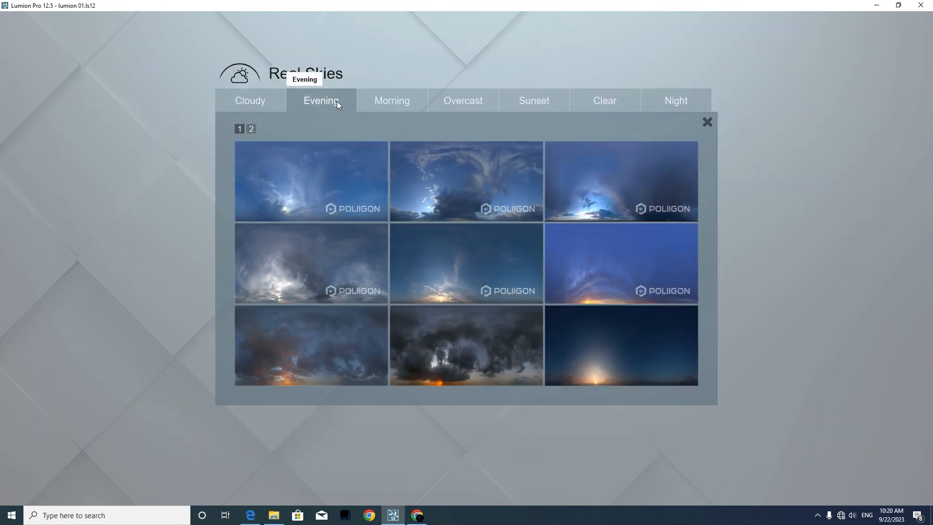
left_click(306, 271)
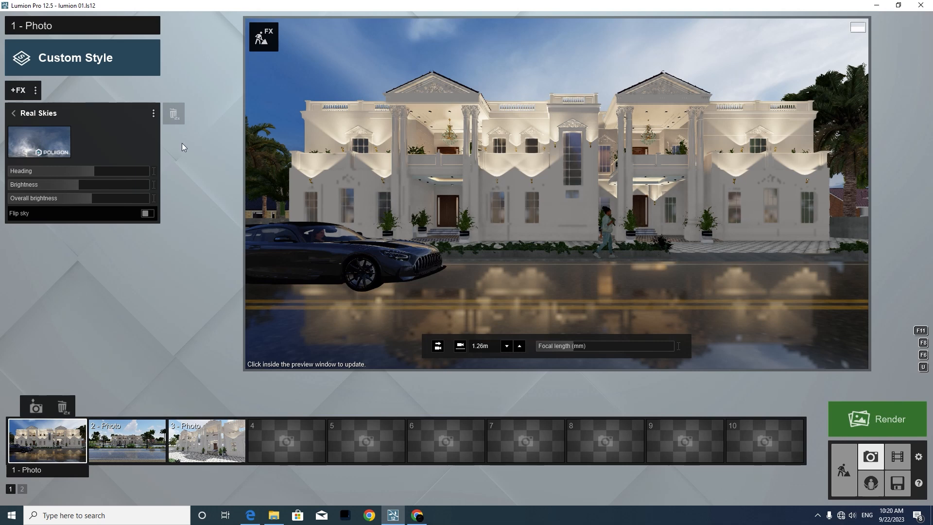
mouse_move(81, 171)
mouse_move(92, 173)
left_mouse_down()
mouse_move(101, 172)
mouse_move(94, 168)
left_mouse_up()
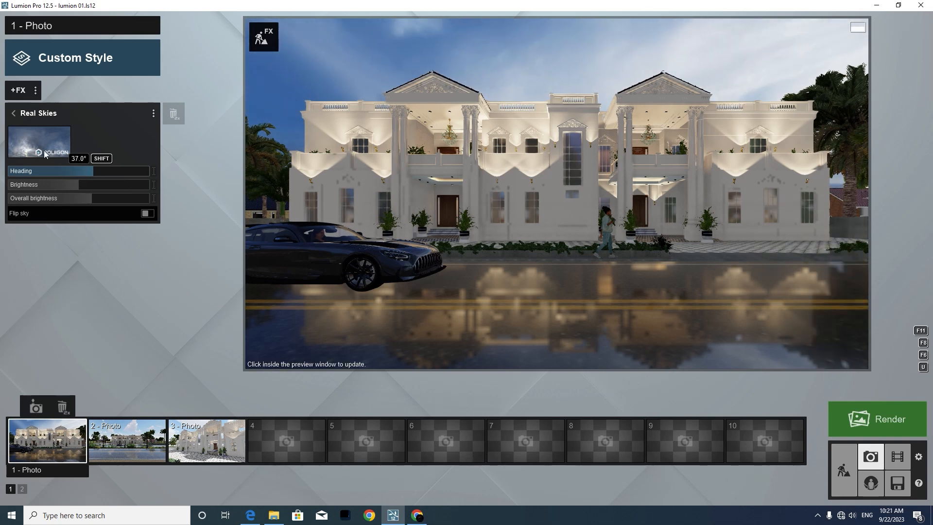
- Apply the first sky in the third row of Cloudy to photo 1 and set its heading to 44.4°
left_click(41, 148)
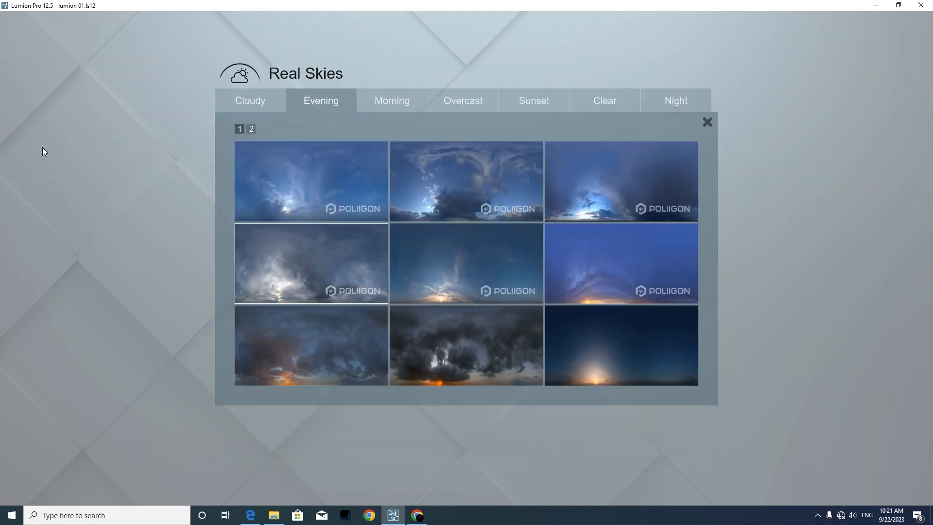
left_click(281, 101)
left_click(318, 340)
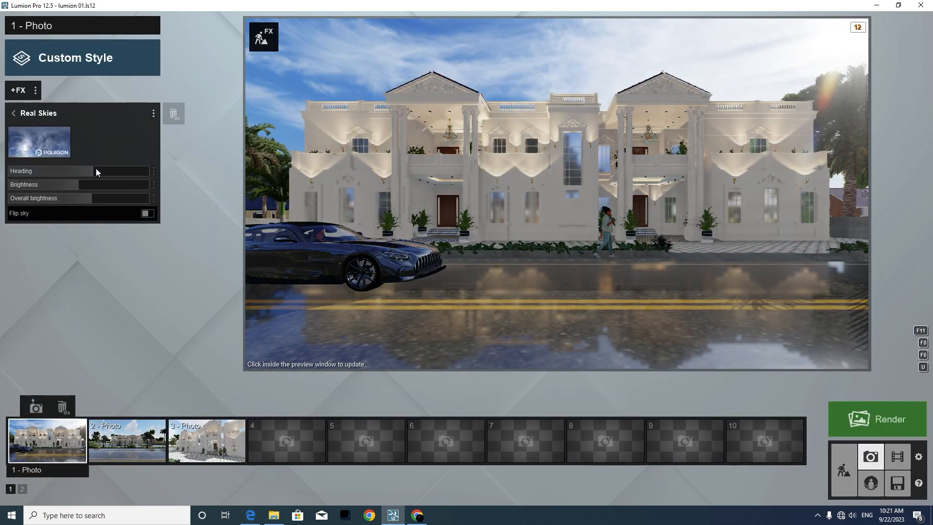
left_click_drag(95, 169, 98, 169)
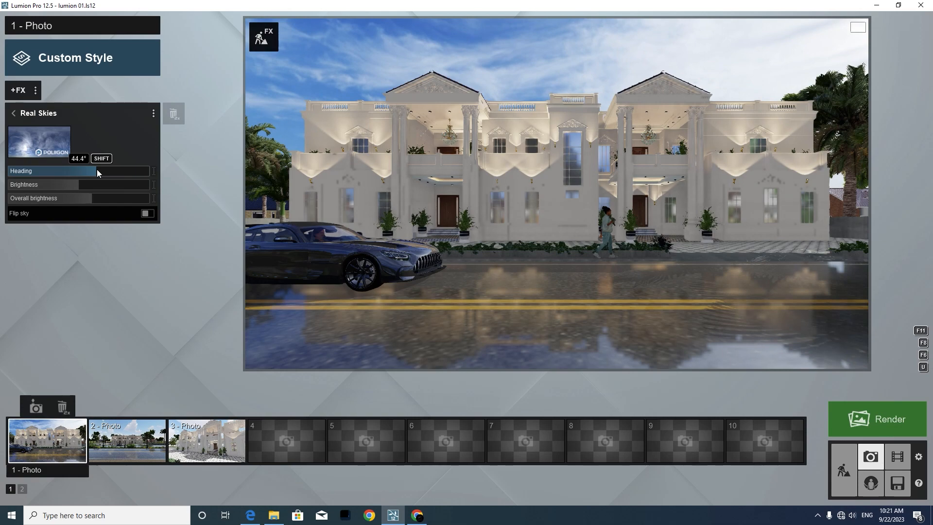
- Add the Sun effect to photo 1, lower the sun height and set the sun heading to 97.4°
left_click(18, 90)
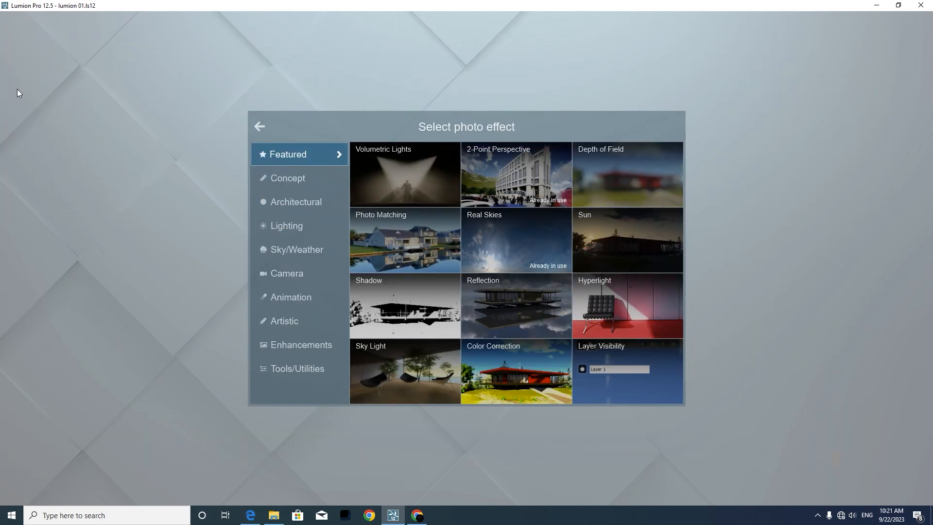
left_click(595, 237)
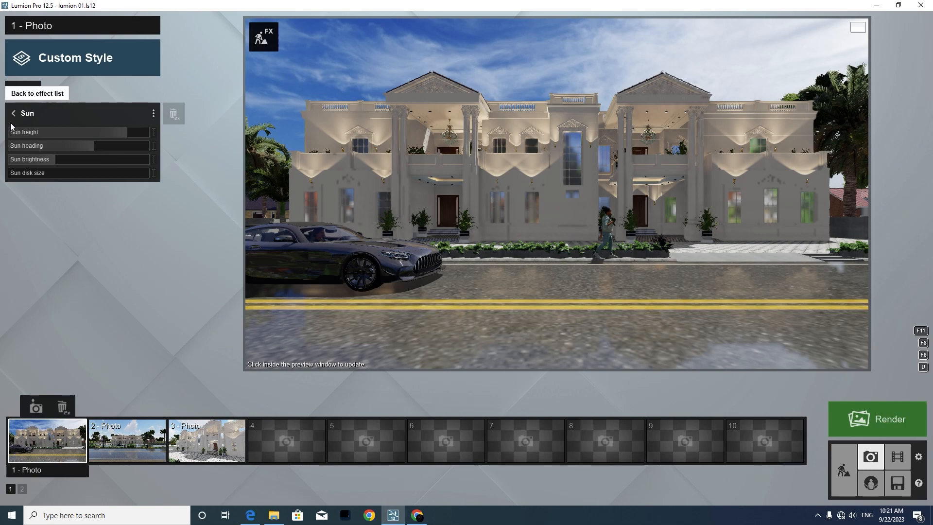
mouse_move(101, 132)
left_mouse_down()
mouse_move(122, 132)
mouse_move(101, 127)
mouse_move(119, 126)
mouse_move(83, 136)
mouse_move(100, 134)
left_mouse_up()
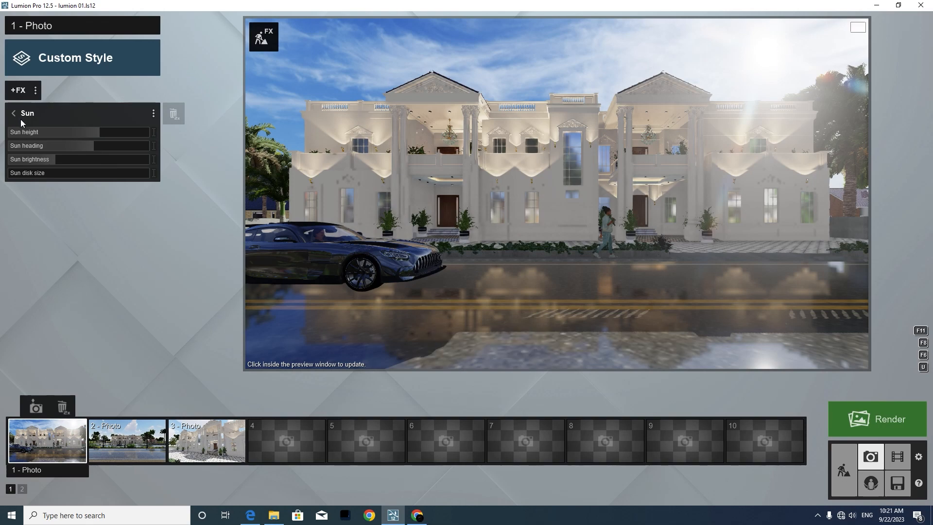
left_click_drag(85, 147, 121, 145)
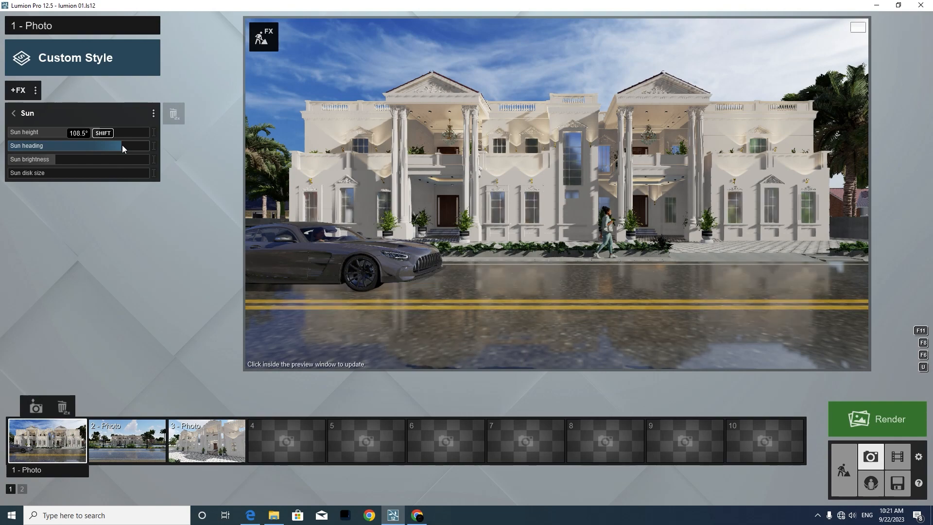
left_click_drag(118, 144, 117, 145)
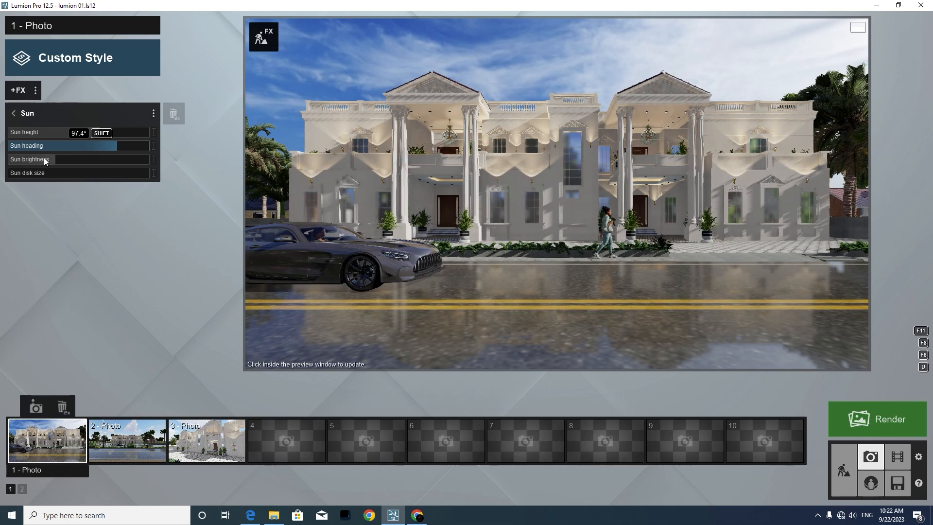
- Fine-tune the Sun effect with slightly higher brightness, disk size 0.4, heading 111.0° and a lower sun height
left_click_drag(51, 161, 81, 174)
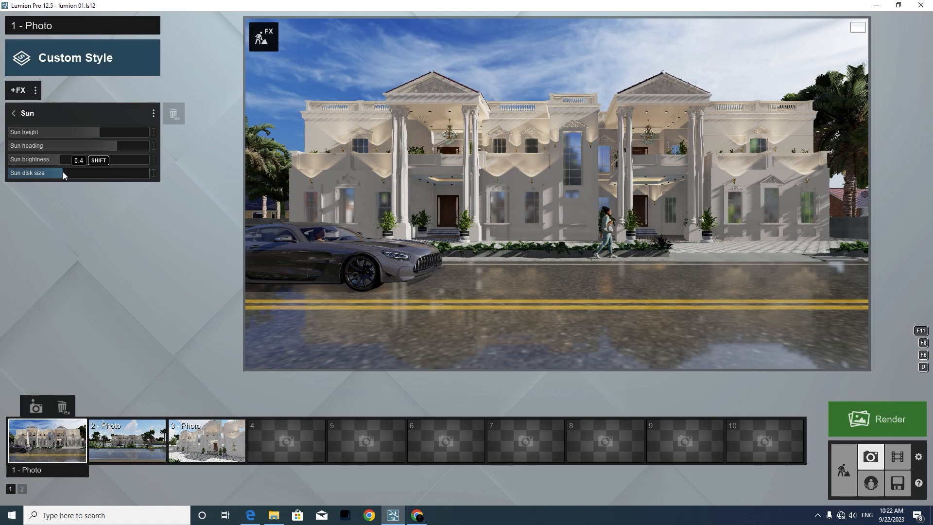
left_click(103, 146)
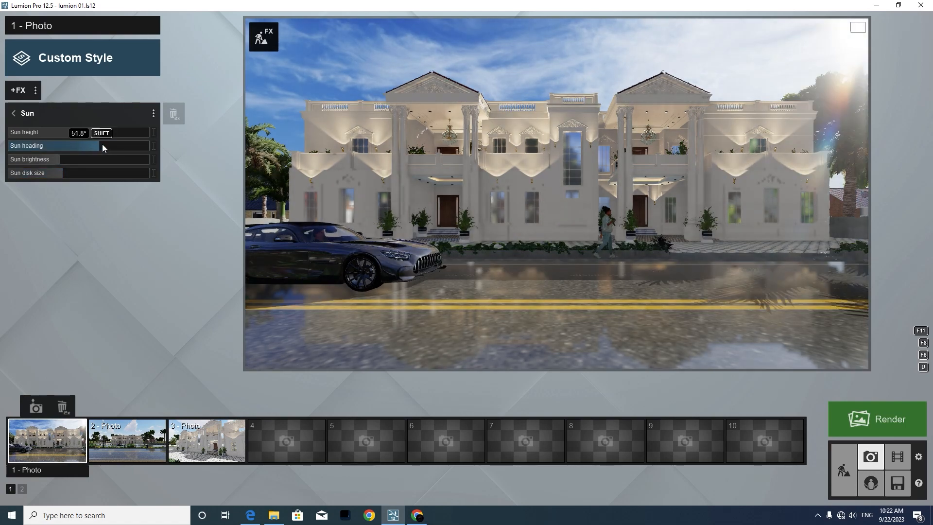
left_click_drag(102, 144, 124, 144)
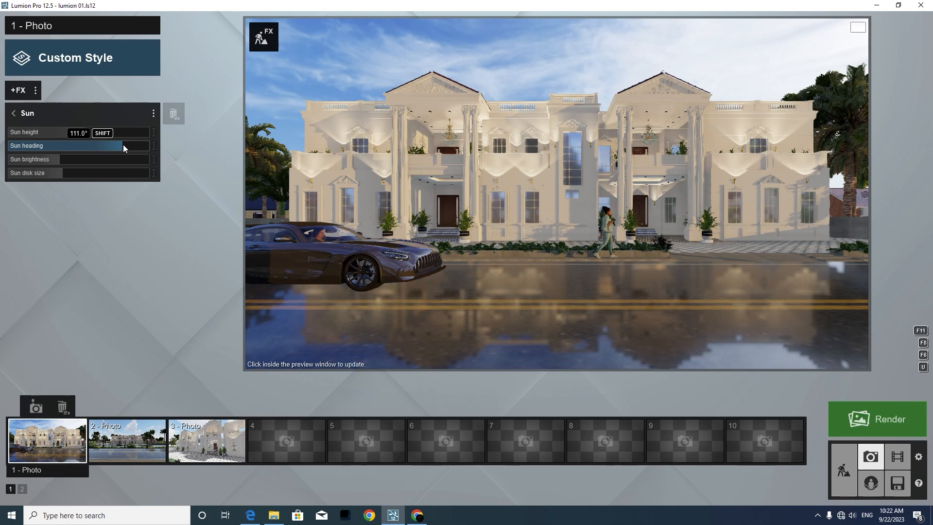
left_click_drag(124, 144, 124, 144)
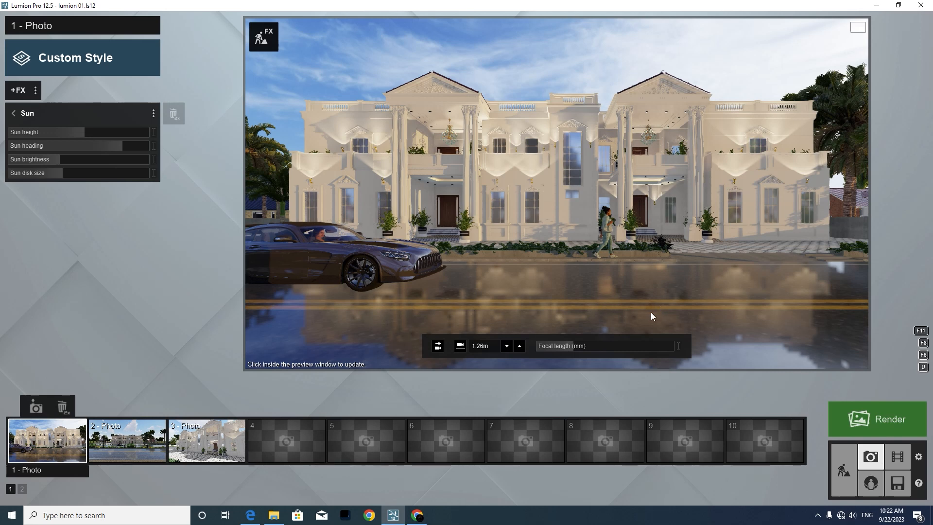
- In build mode, reduce the road material's reflectivity to about 0.4 and its gloss to 0.9, and save the material changes
left_click(844, 470)
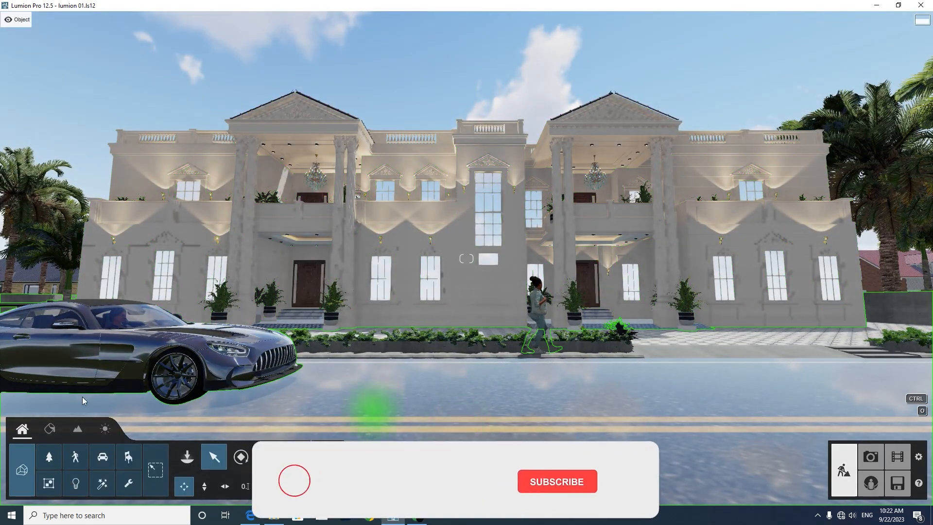
left_click(51, 430)
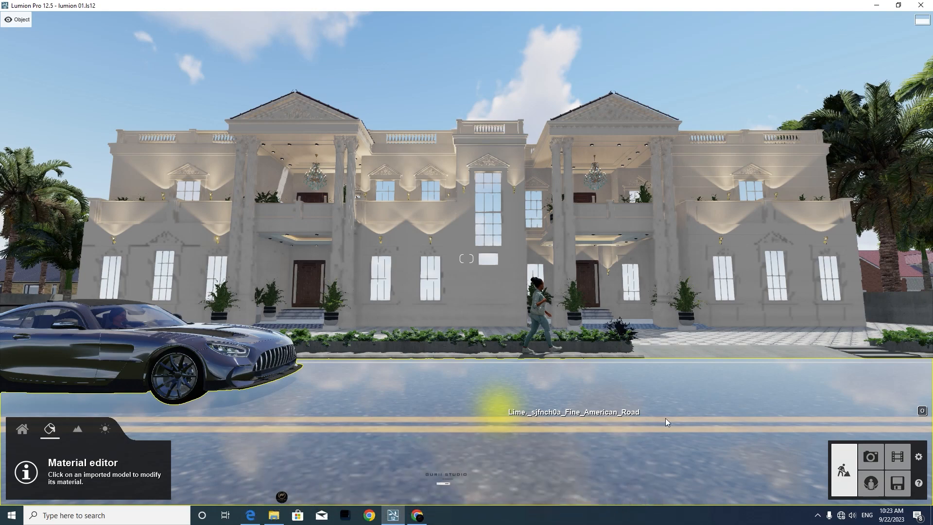
left_click(325, 424)
left_click(324, 421)
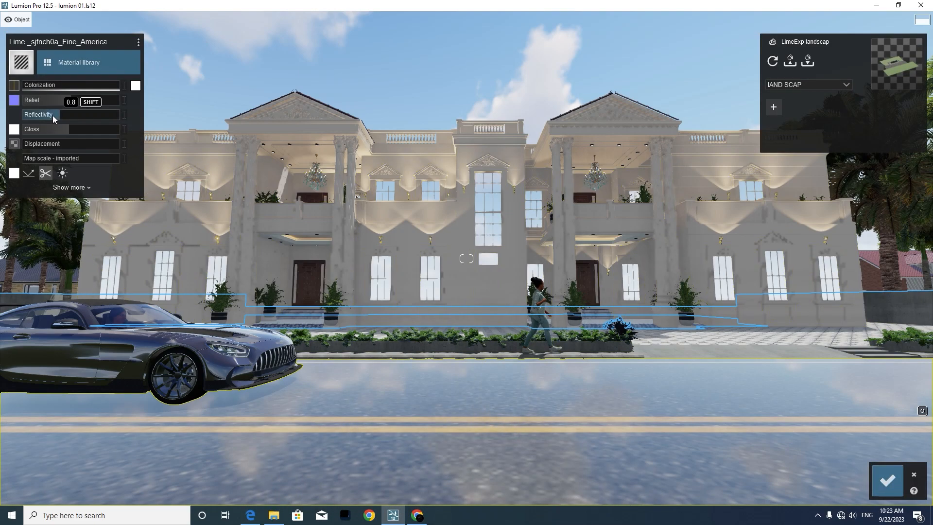
left_click_drag(53, 115, 43, 114)
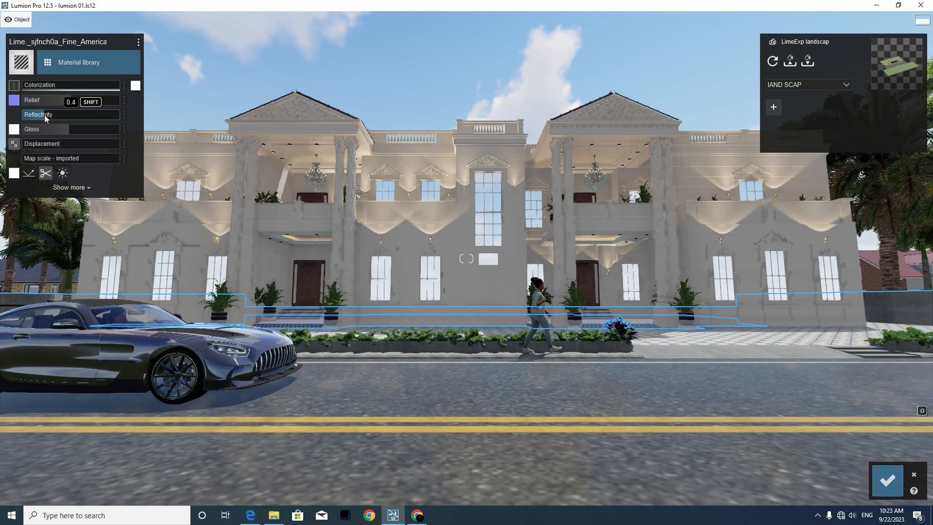
left_click_drag(63, 130, 57, 131)
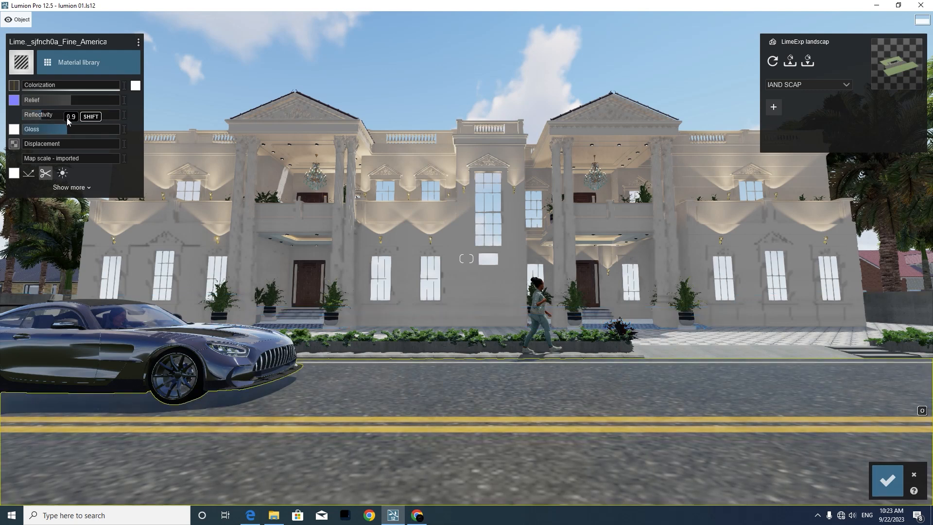
left_click_drag(48, 115, 44, 116)
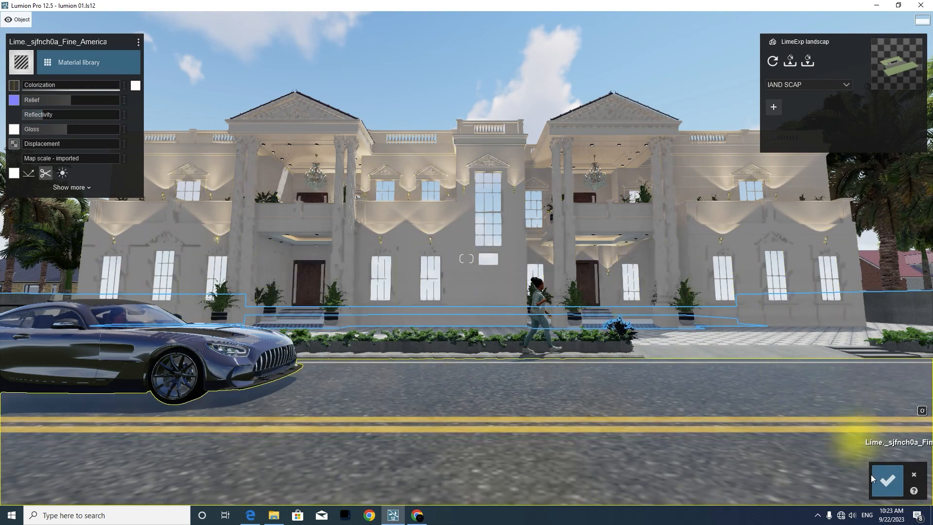
left_click(887, 478)
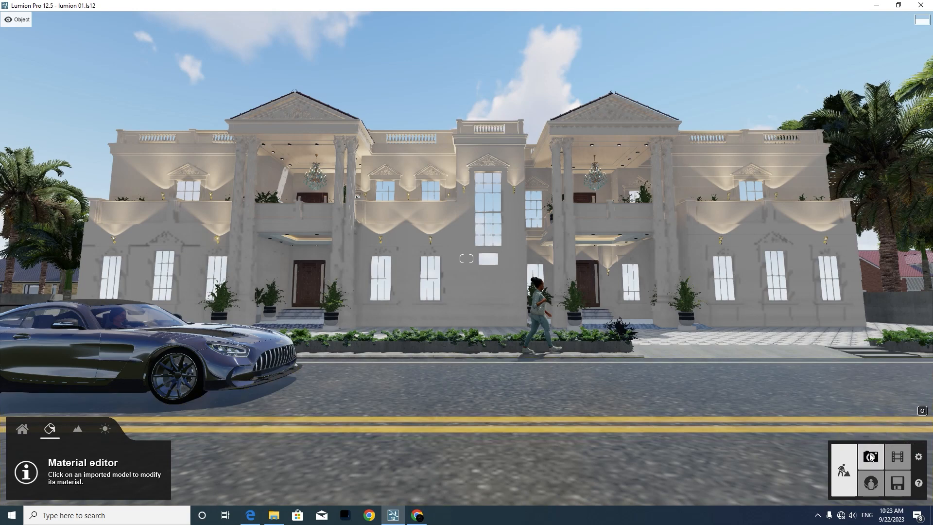
- Return to photo mode, restore photo 1's stored camera and set the Sun effect's heading to 102.3°
left_click(870, 456)
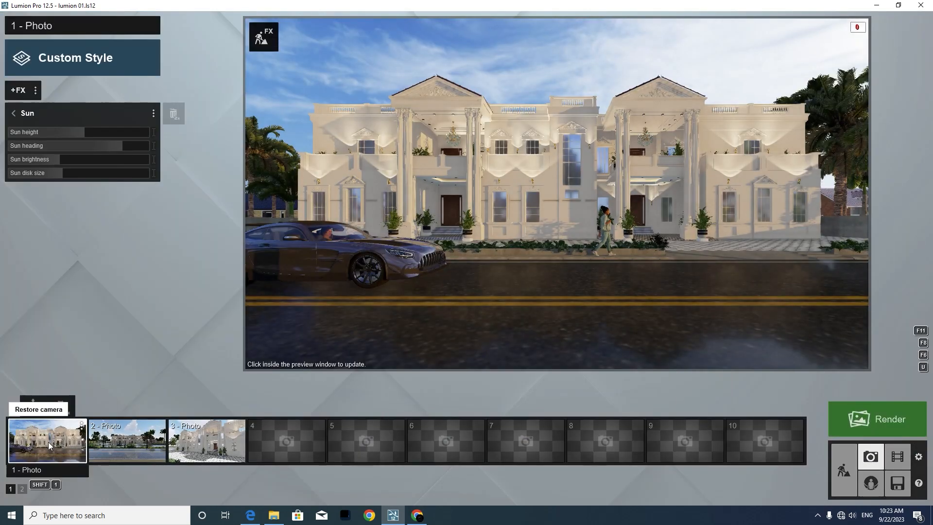
left_click(47, 442)
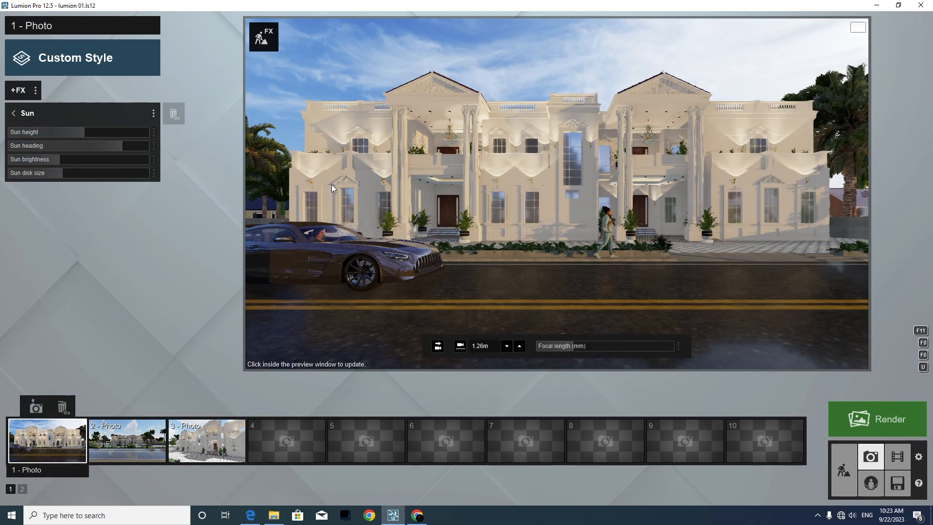
left_click_drag(106, 143, 120, 145)
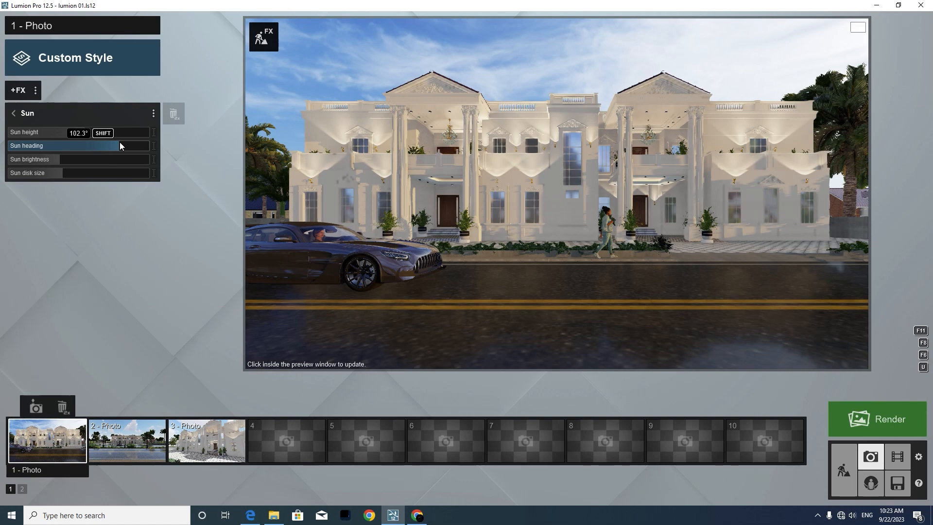
left_click(13, 113)
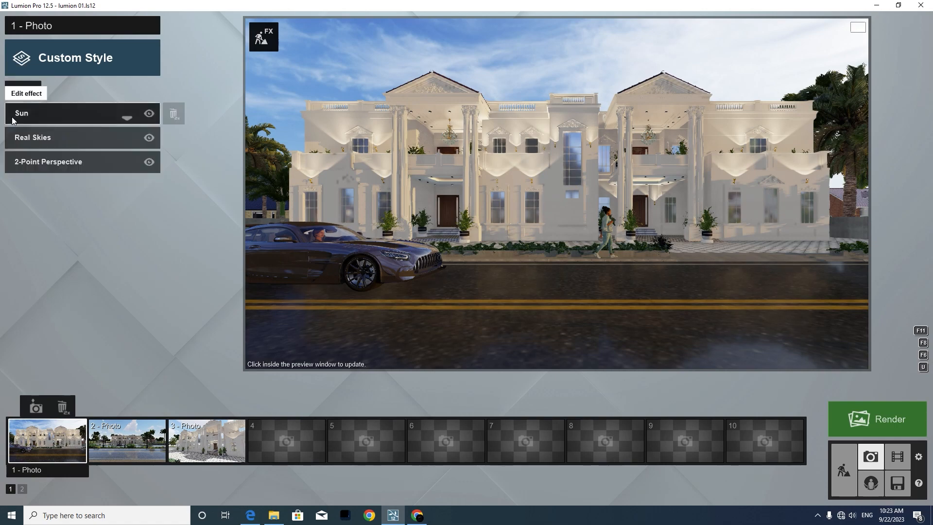
- Add the Shadow effect to photo 1 with the Sharp shadow type and Fine detail shadows on
left_click(22, 92)
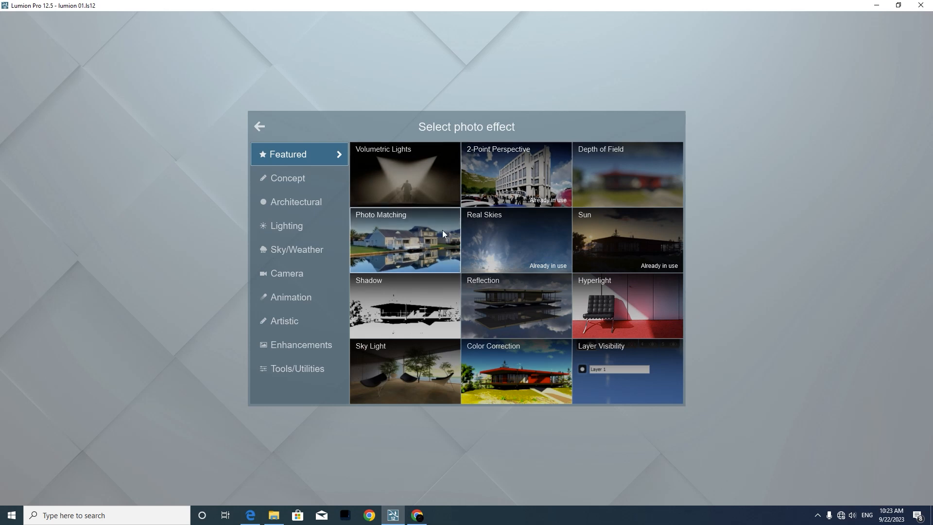
left_click(406, 298)
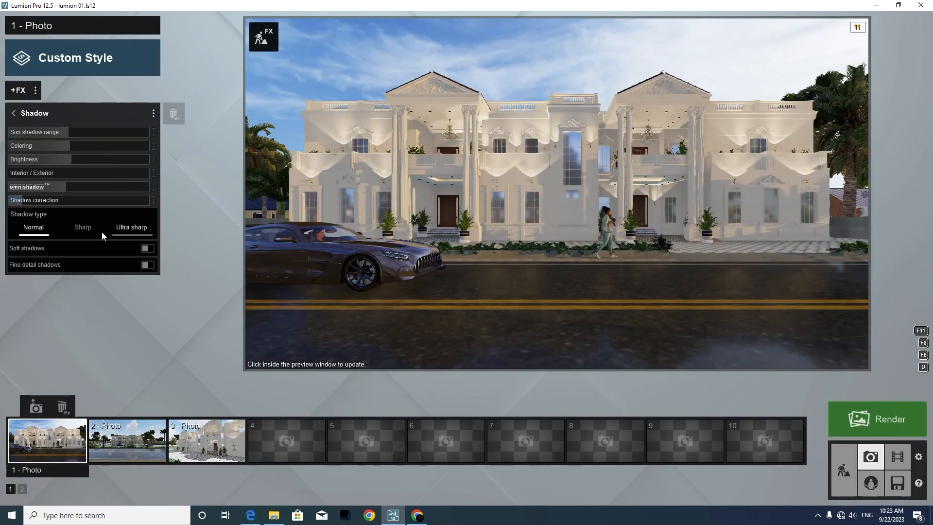
left_click(83, 229)
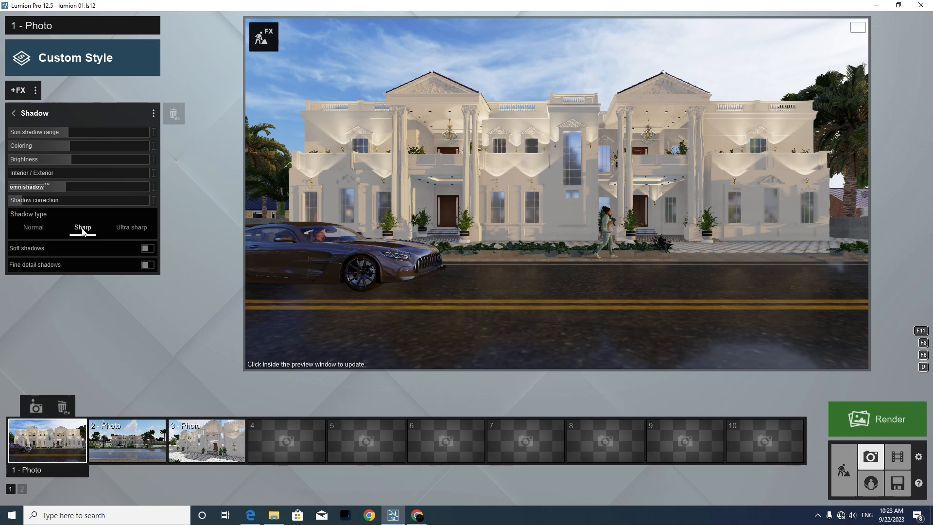
left_click(147, 265)
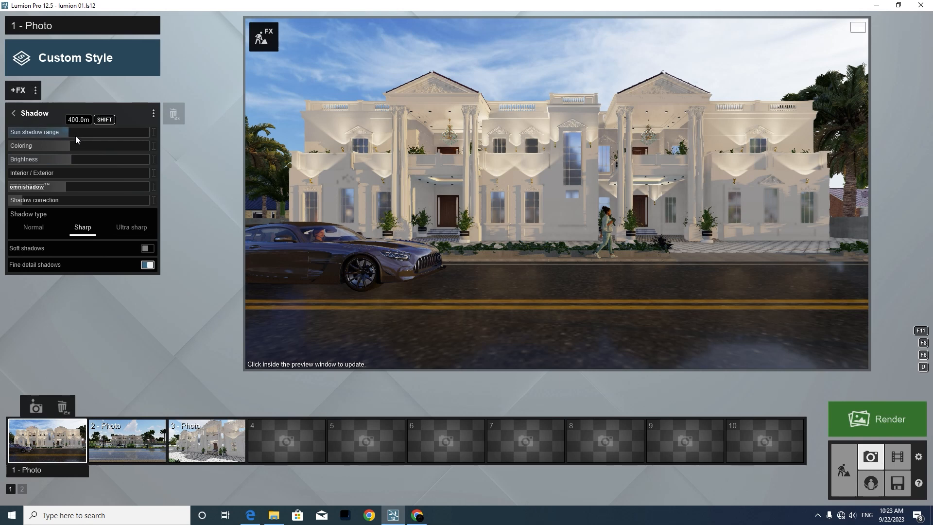
- Slightly raise the Shadow effect's sun shadow range, increase its coloring, keep Interior / Exterior at minimum and turn on Soft shadows
left_click_drag(65, 131, 86, 133)
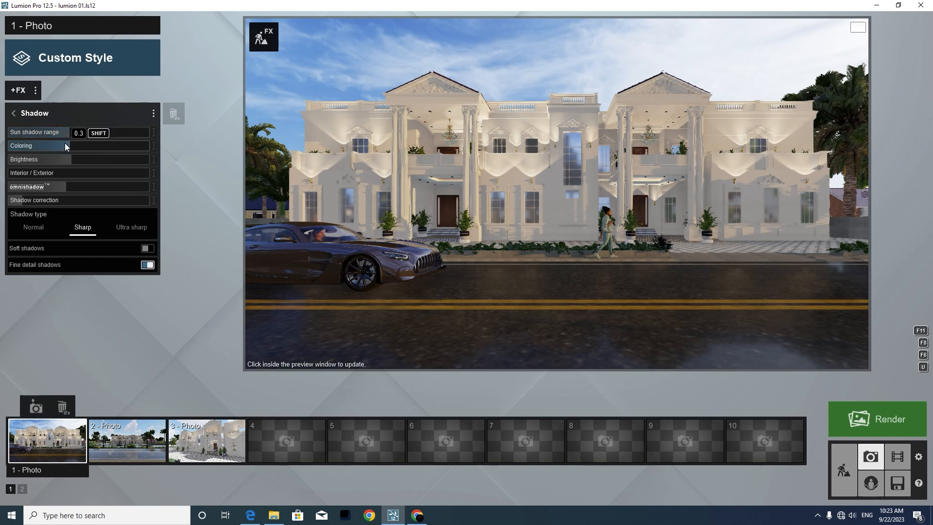
left_click_drag(65, 144, 83, 146)
mouse_move(18, 173)
left_mouse_down()
mouse_move(75, 173)
mouse_move(18, 173)
left_mouse_up()
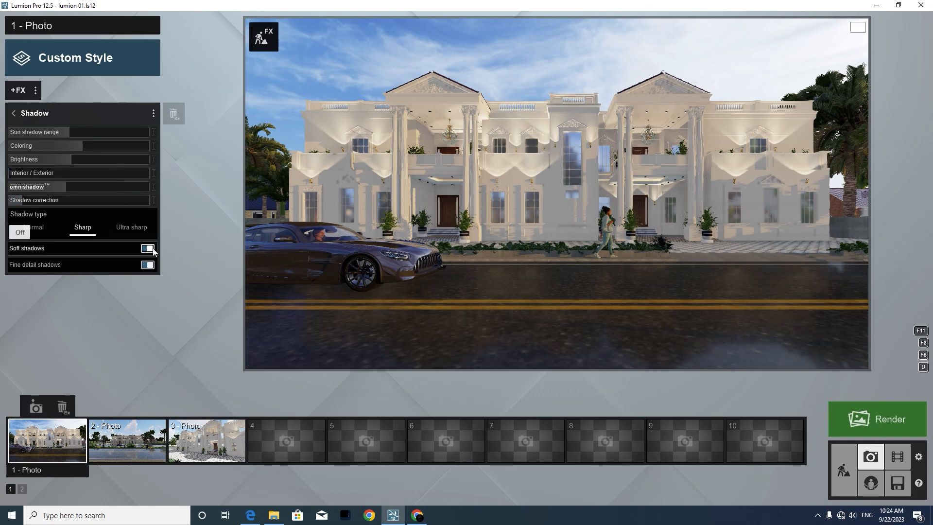
- In photo 1's Sun effect, slightly raise the sun height, enlarge the sun disk, and set the brightness to 0.8 and the heading to 115.9°
left_click(16, 115)
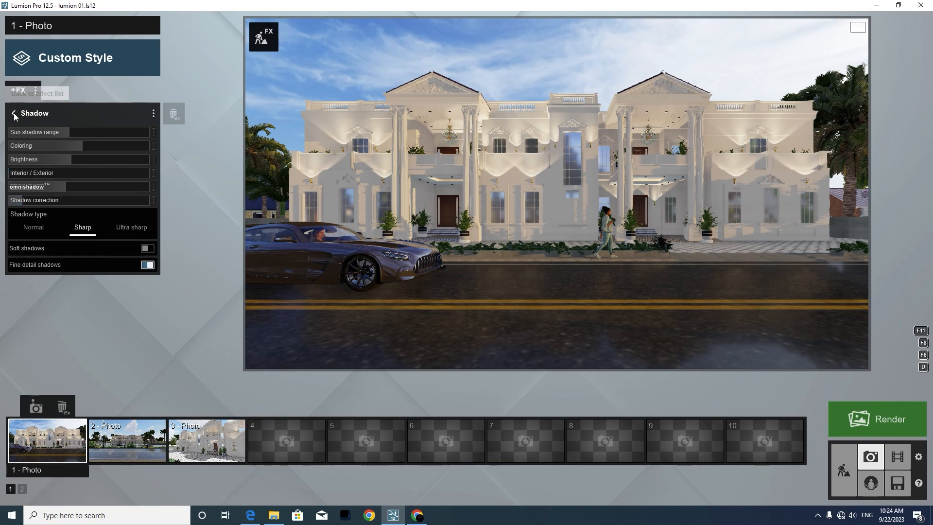
left_click(75, 137)
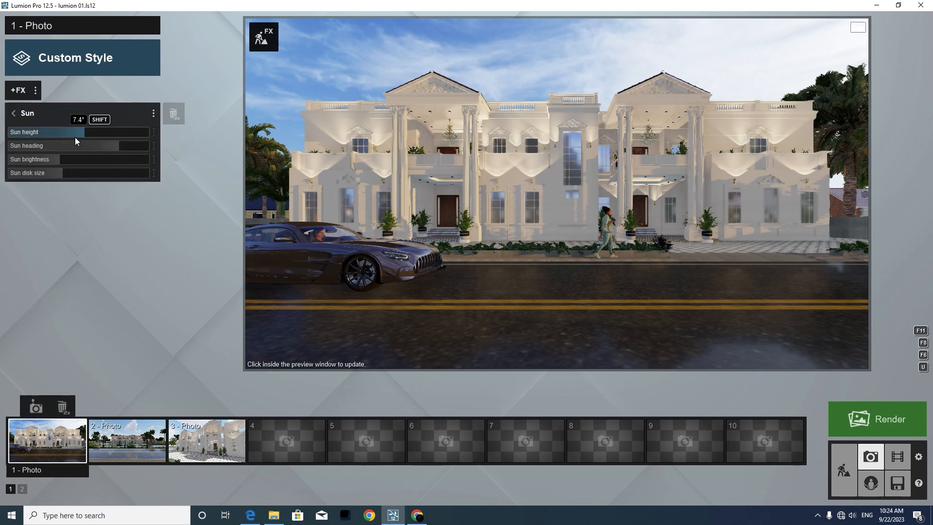
left_click_drag(121, 148, 91, 139)
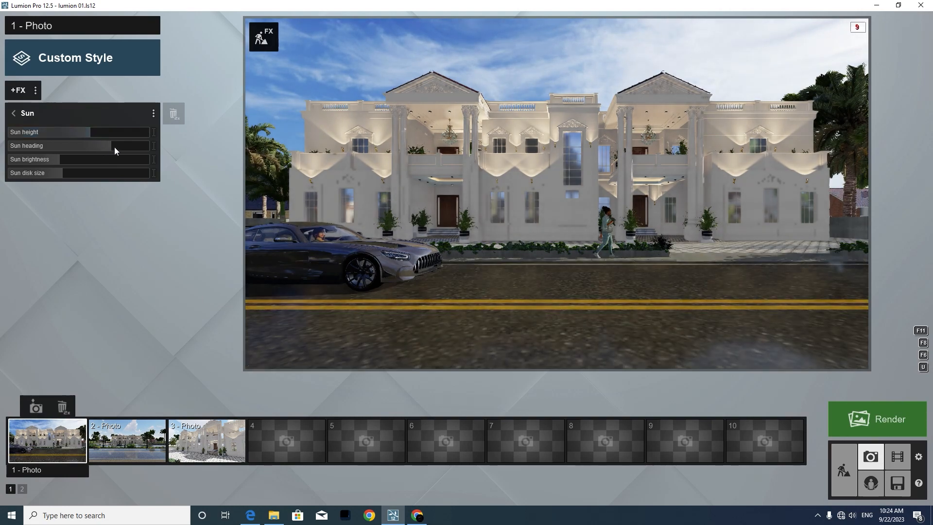
mouse_move(66, 173)
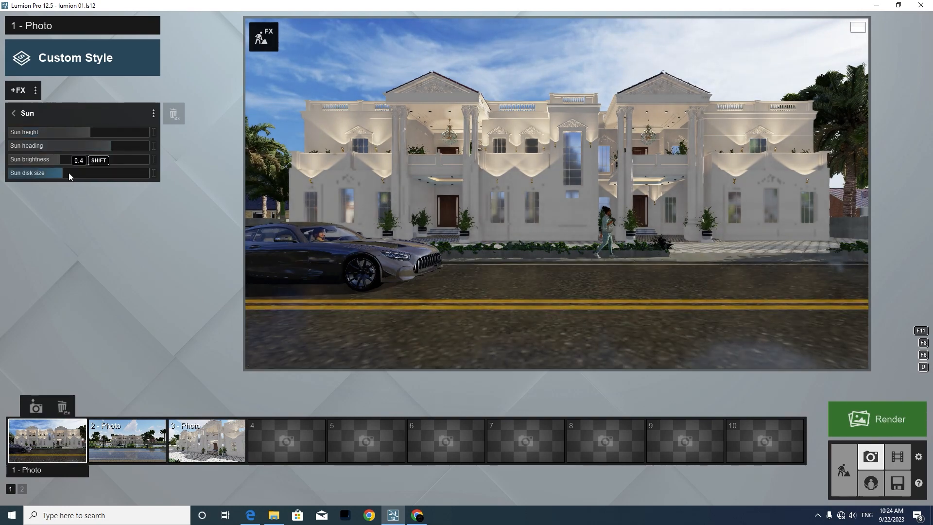
left_click_drag(75, 173, 65, 159)
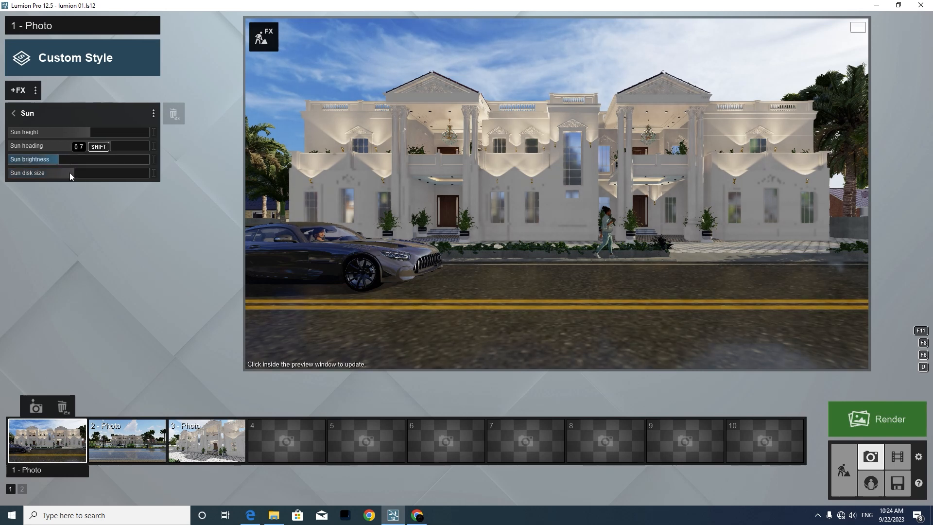
left_click_drag(94, 173, 124, 149)
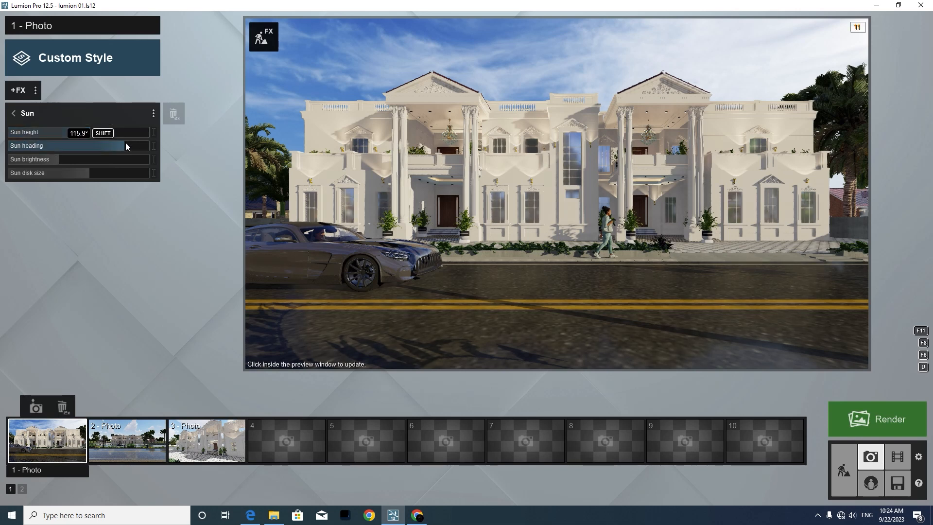
left_click_drag(59, 159, 67, 159)
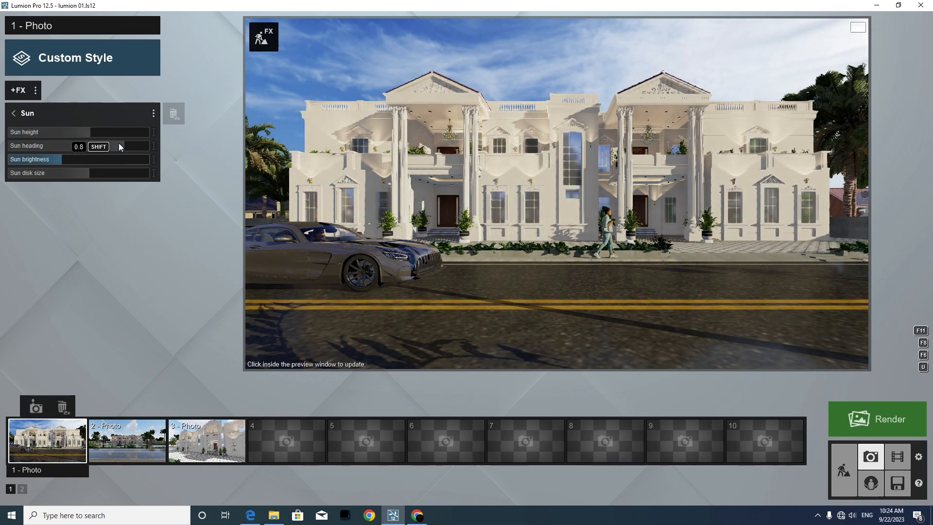
- Raise the Sun effect's sun height further and set the sun heading to 119.6°
mouse_move(93, 131)
left_mouse_down()
mouse_move(83, 131)
mouse_move(136, 152)
mouse_move(124, 154)
left_mouse_up()
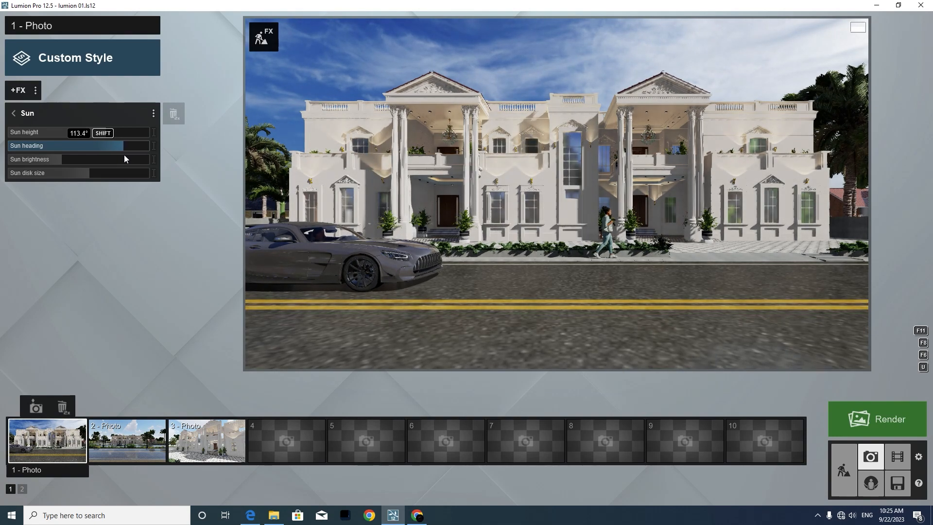
left_click(107, 132)
left_click_drag(107, 132, 101, 132)
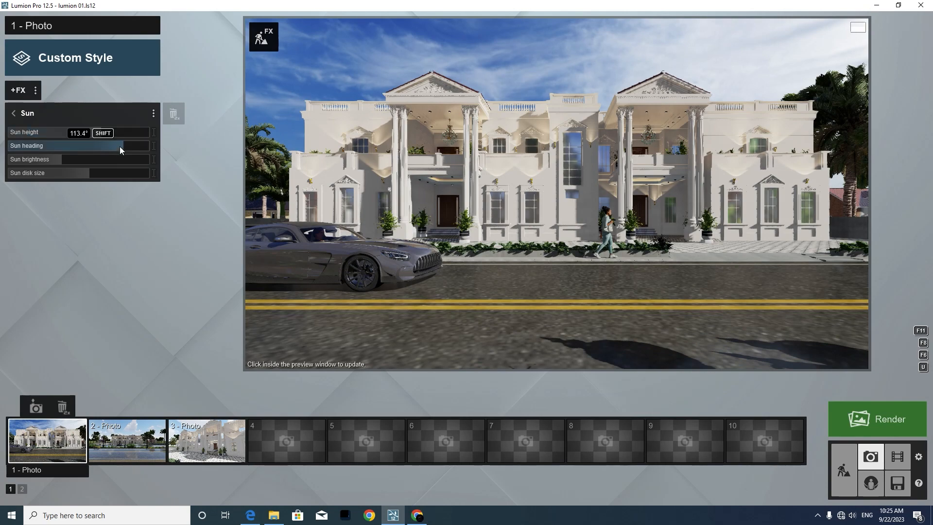
mouse_move(120, 147)
left_mouse_down()
mouse_move(138, 147)
mouse_move(126, 148)
left_mouse_up()
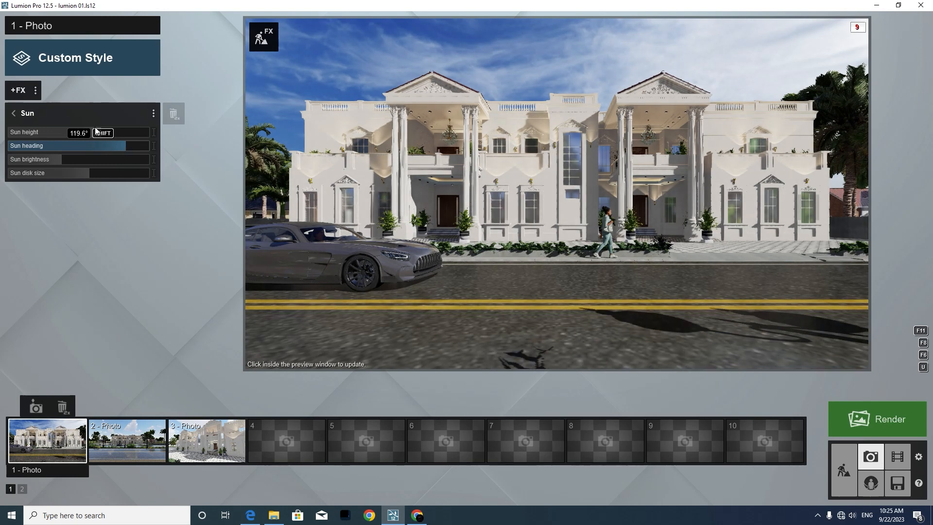
- Add the Reflection effect to photo 1 and enable Speedray
left_click(13, 114)
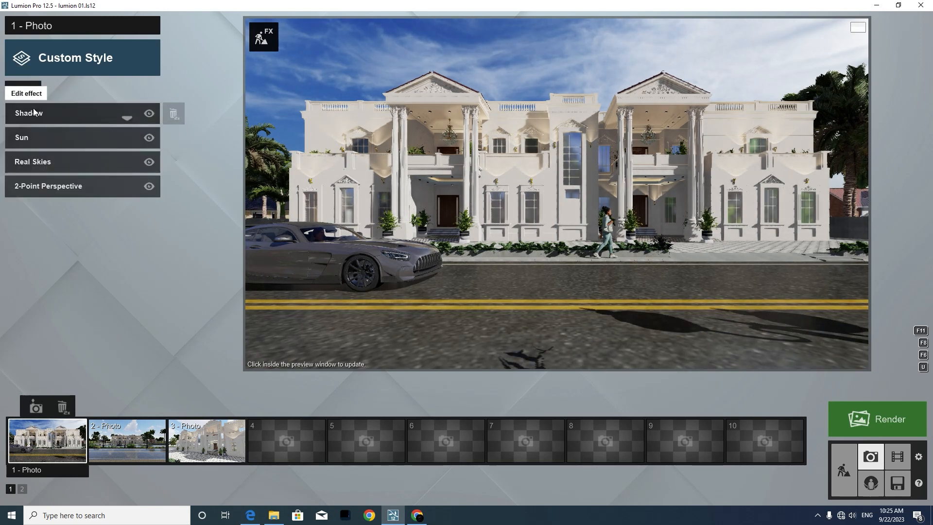
left_click(22, 90)
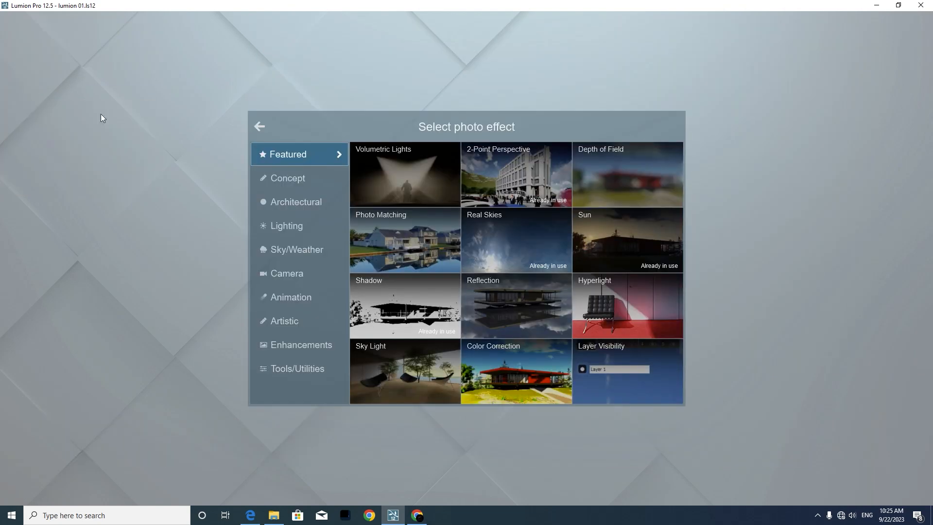
left_click(497, 291)
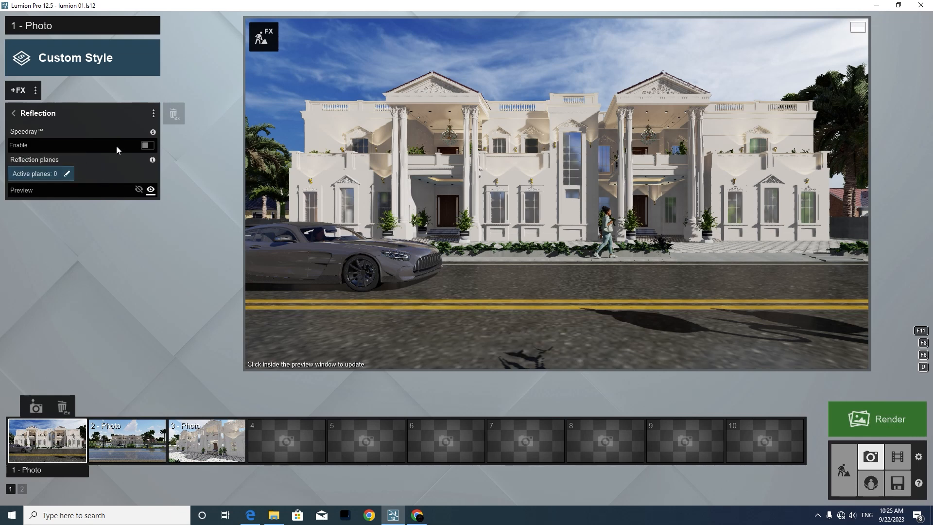
left_click(155, 145)
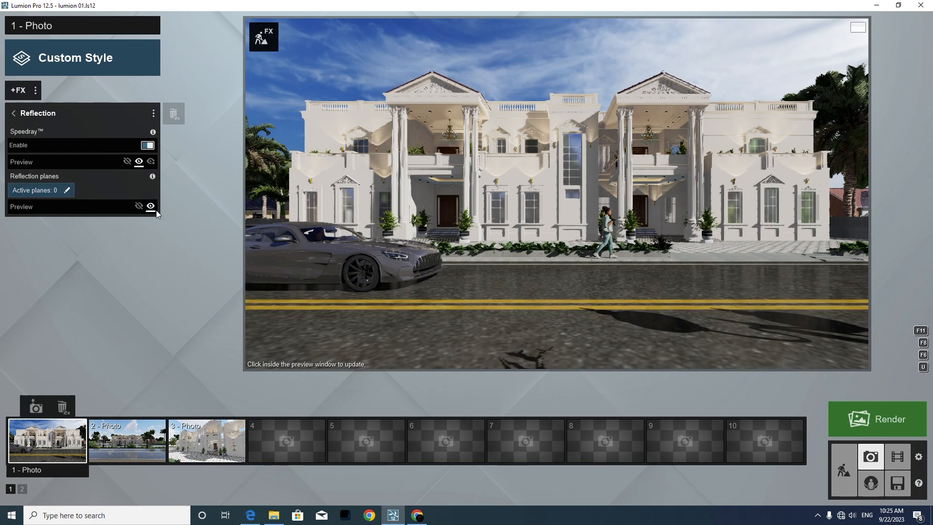
- Edit the reflection planes and add one on the villa's ground-floor front windows and another on the upper-floor front windows
left_click(67, 191)
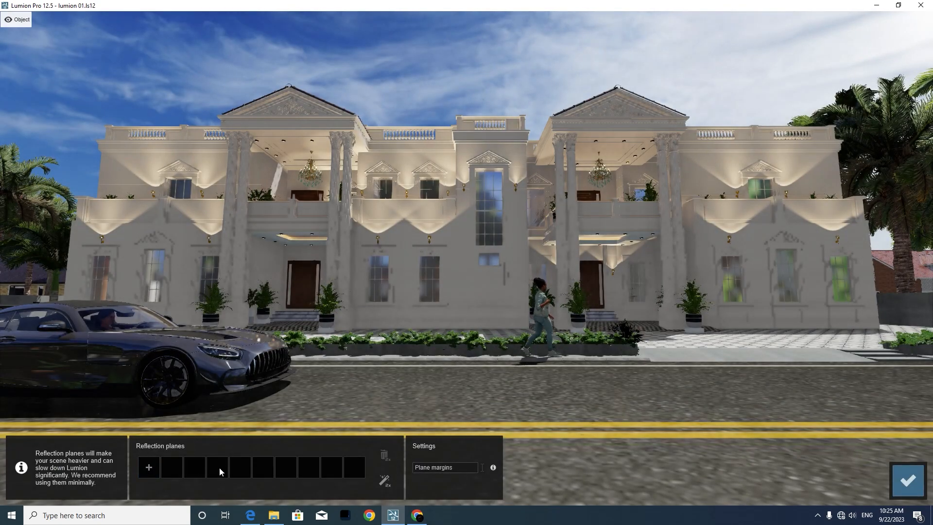
left_click(149, 467)
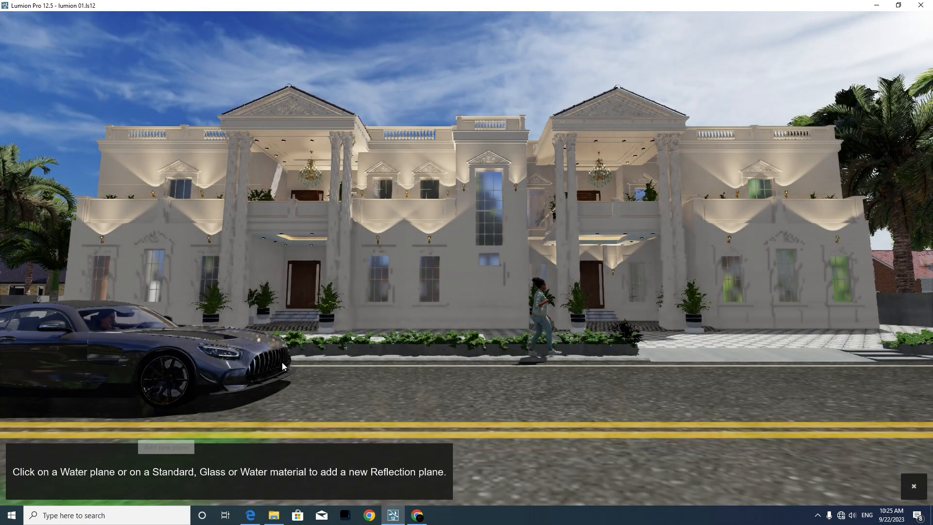
left_click(155, 275)
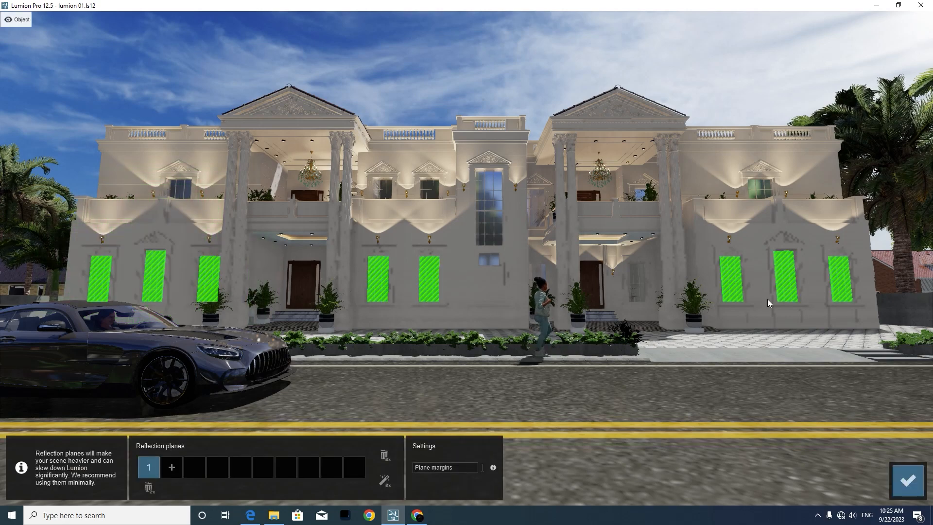
left_click(174, 472)
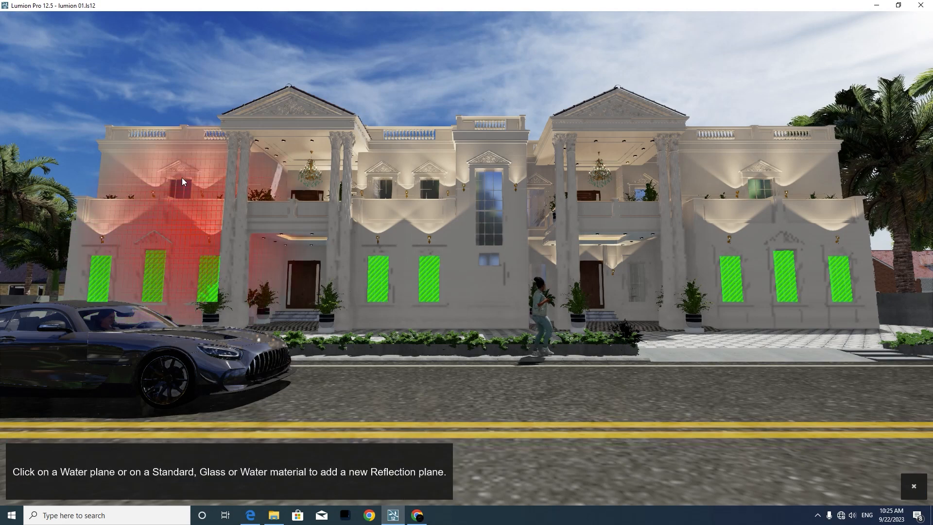
left_click(243, 194)
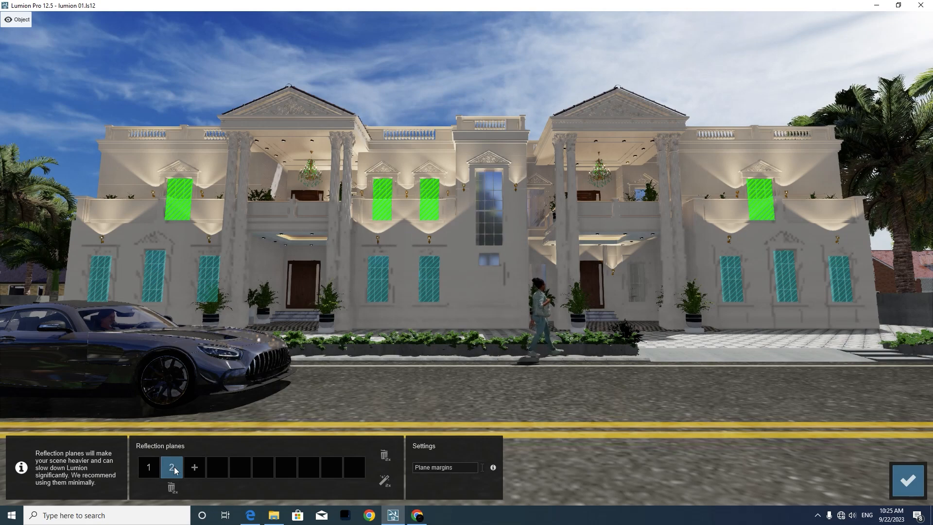
- Add reflection planes on the tall central window and on the small window below it
left_click(195, 467)
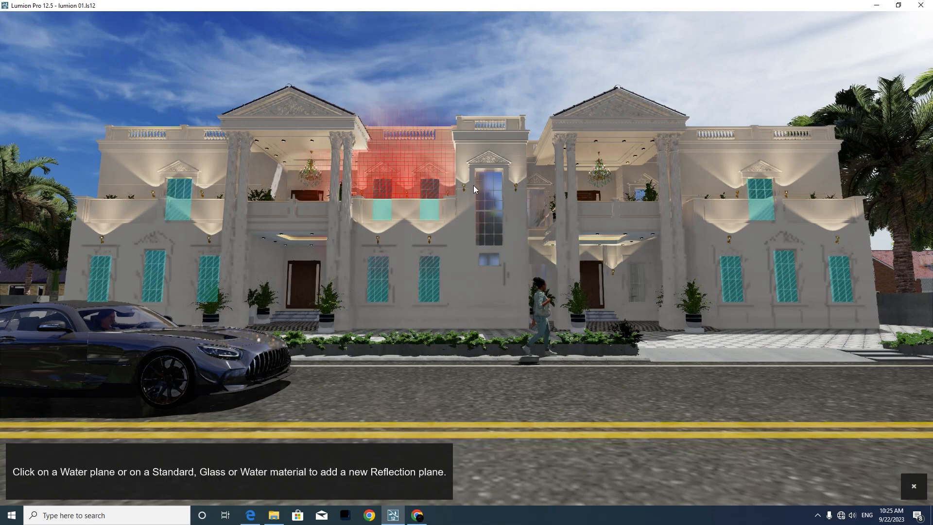
left_click(489, 200)
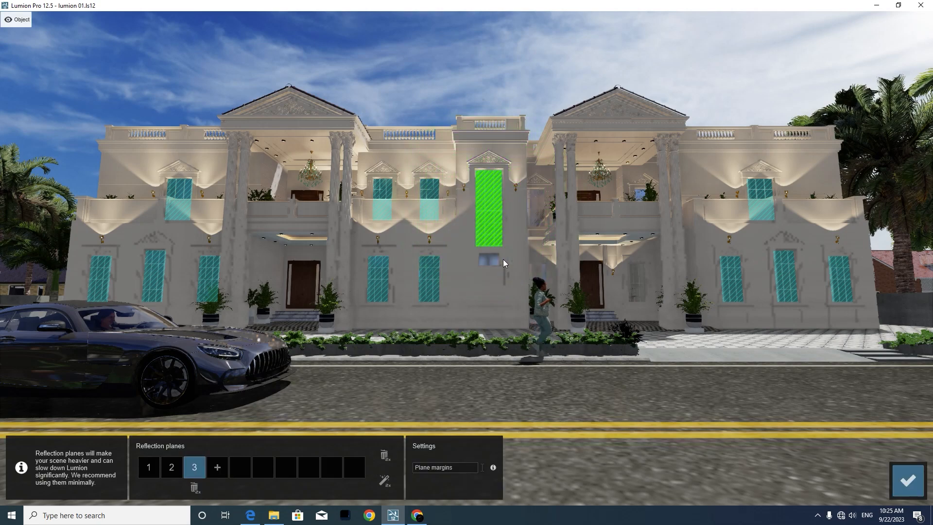
left_click(218, 468)
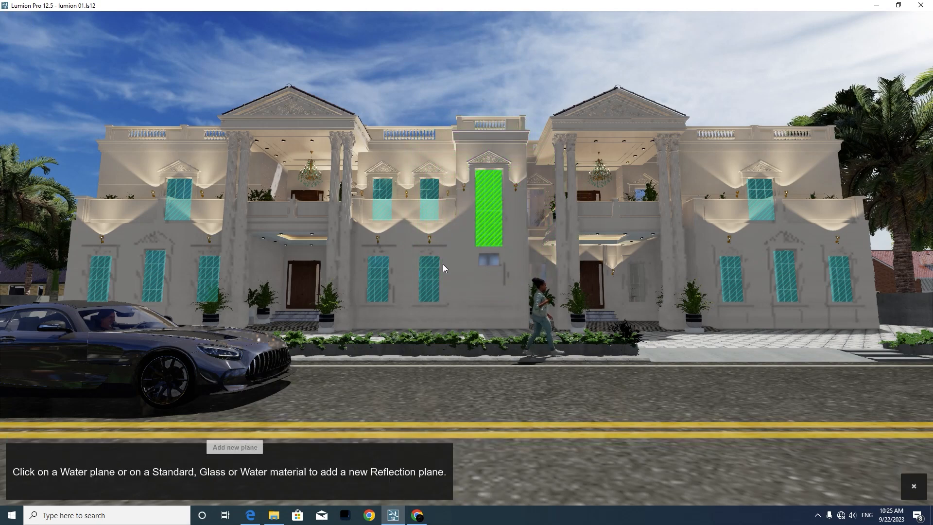
left_click(491, 263)
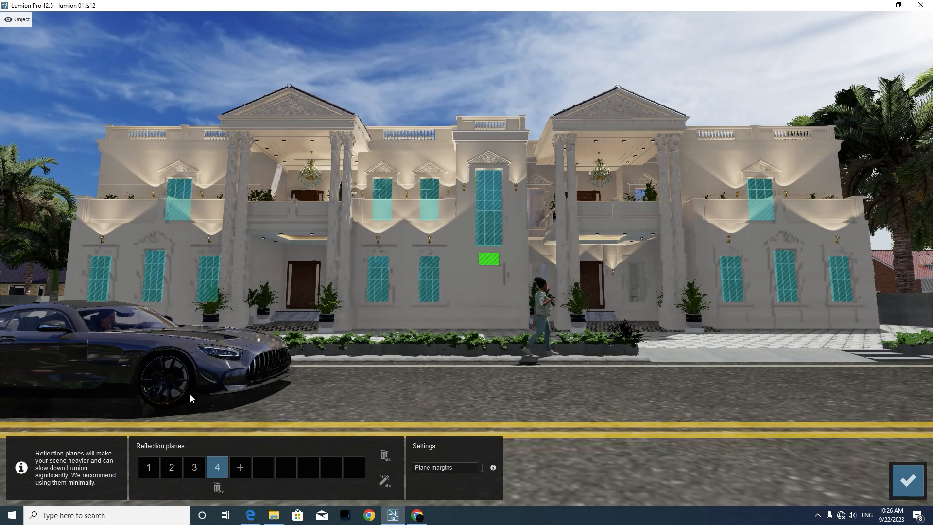
- Add reflection planes on the recessed ground-floor window and the recessed upper-floor window beside the villa's central tower, behind the right portico
left_click(240, 467)
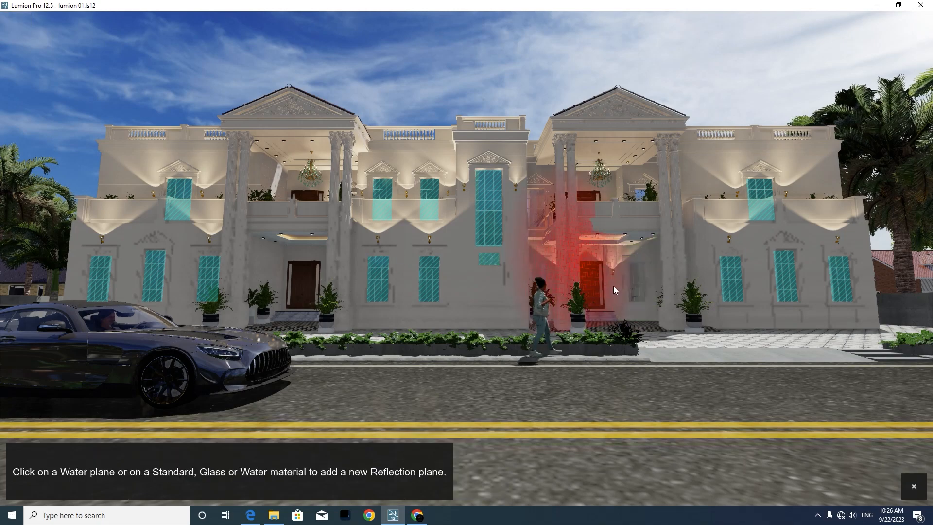
scroll(614, 287, "up", 5)
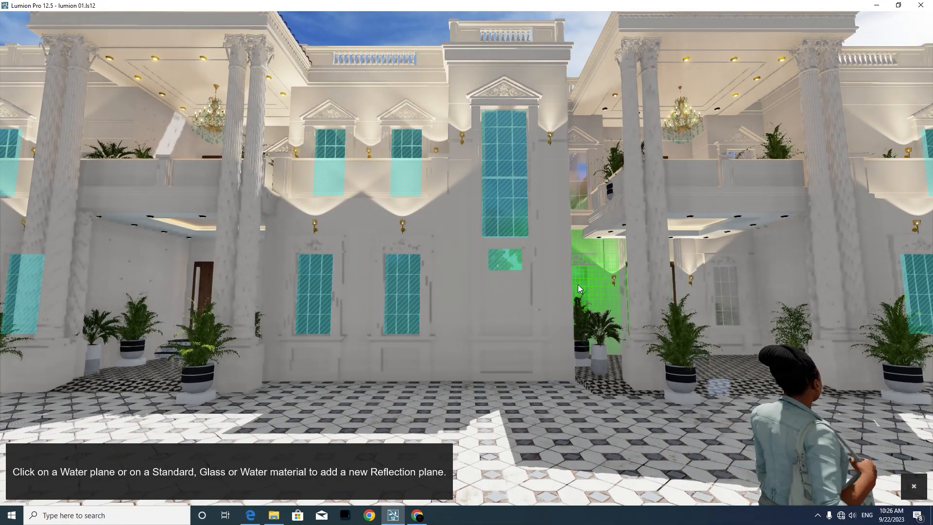
left_click(578, 284)
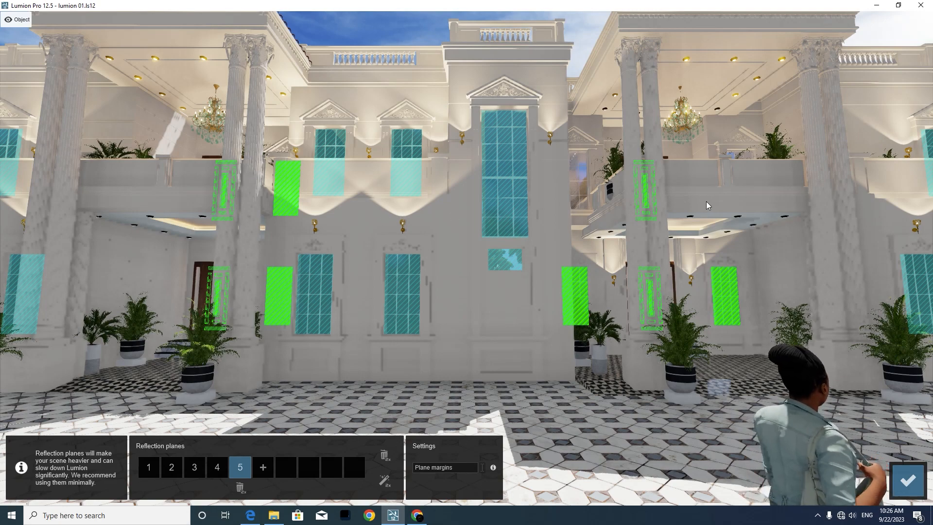
key("q")
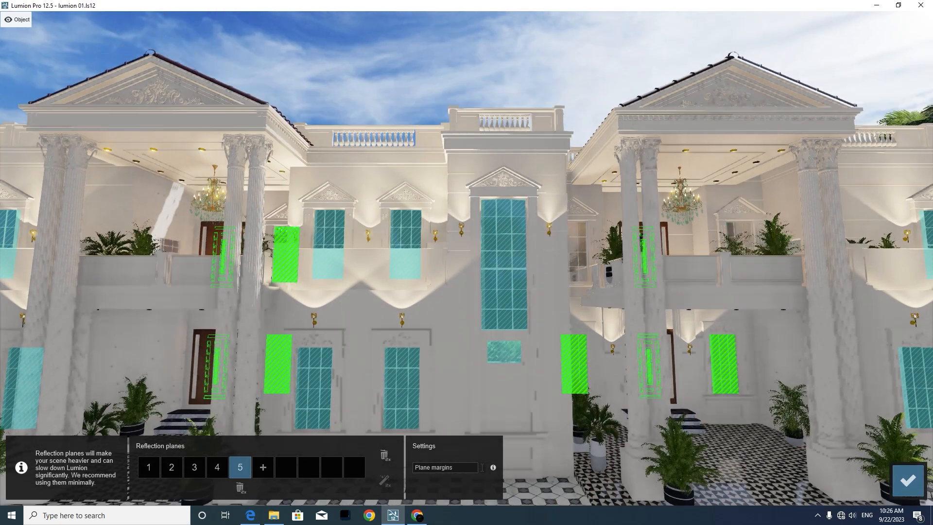
right_click_drag(686, 221, 686, 260)
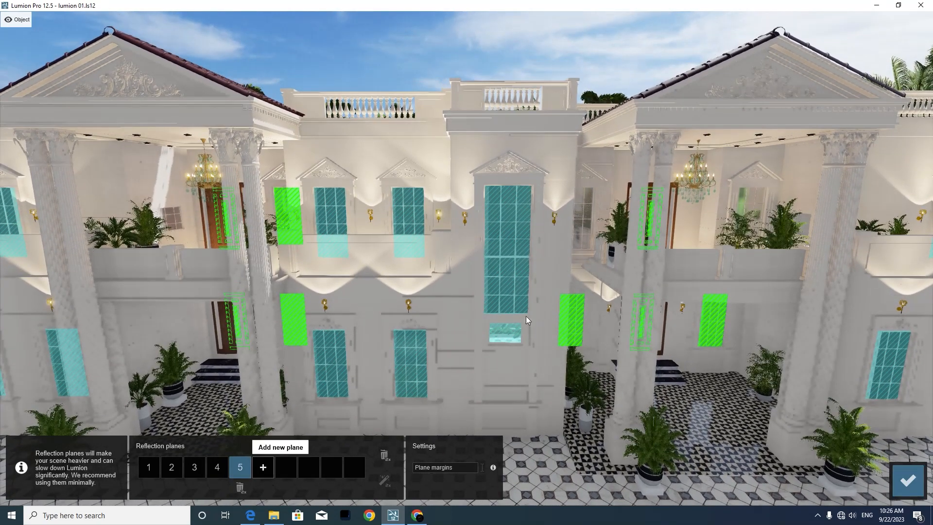
left_click(263, 467)
left_click(588, 212)
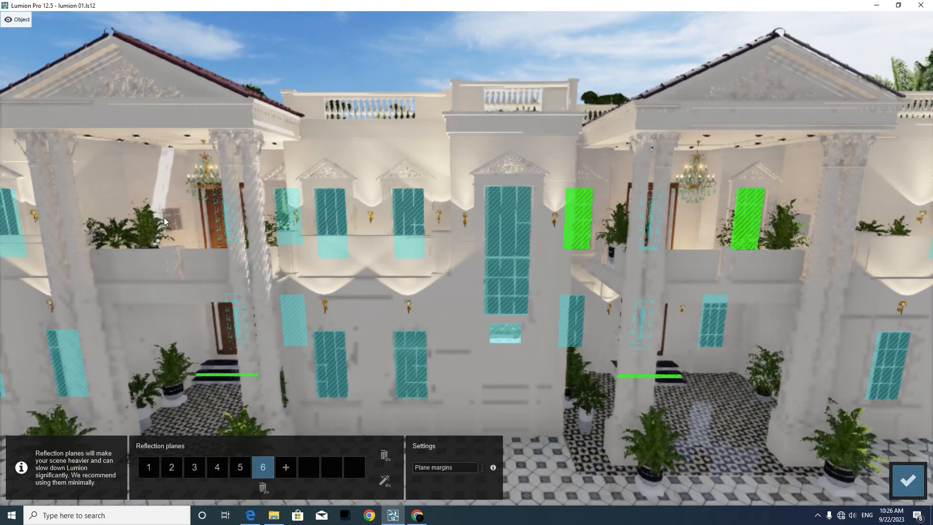
left_click(286, 467)
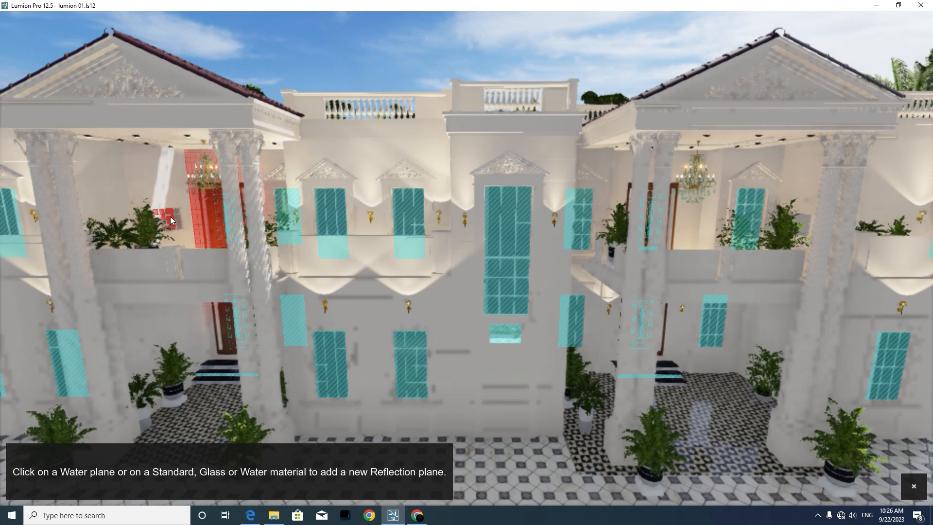
key("a")
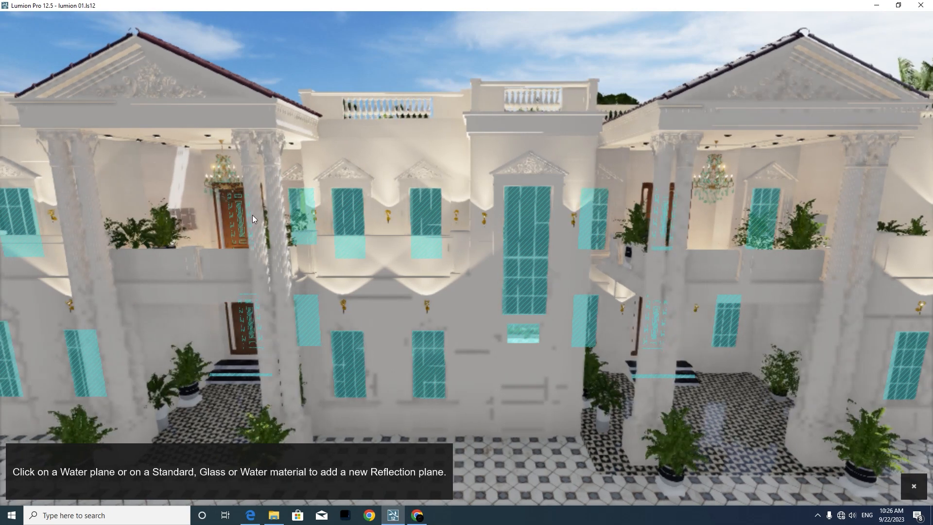
key("a")
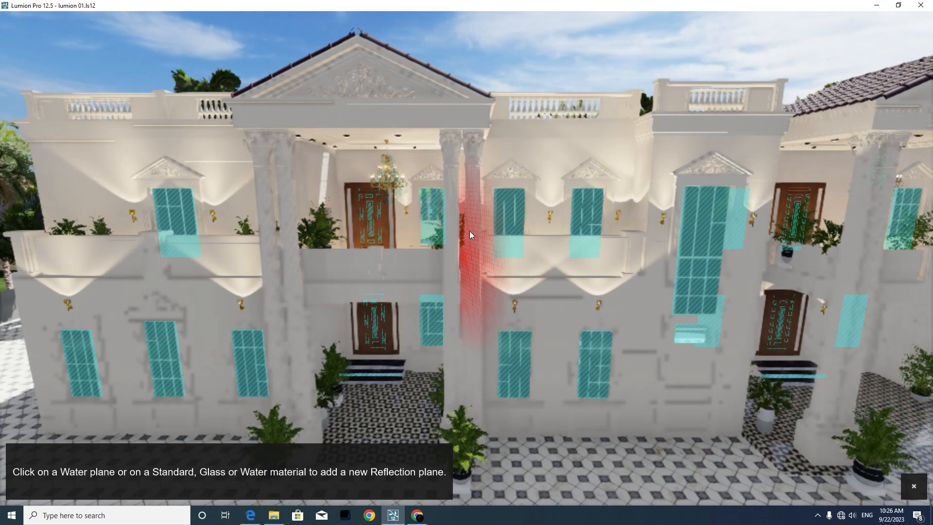
key("s")
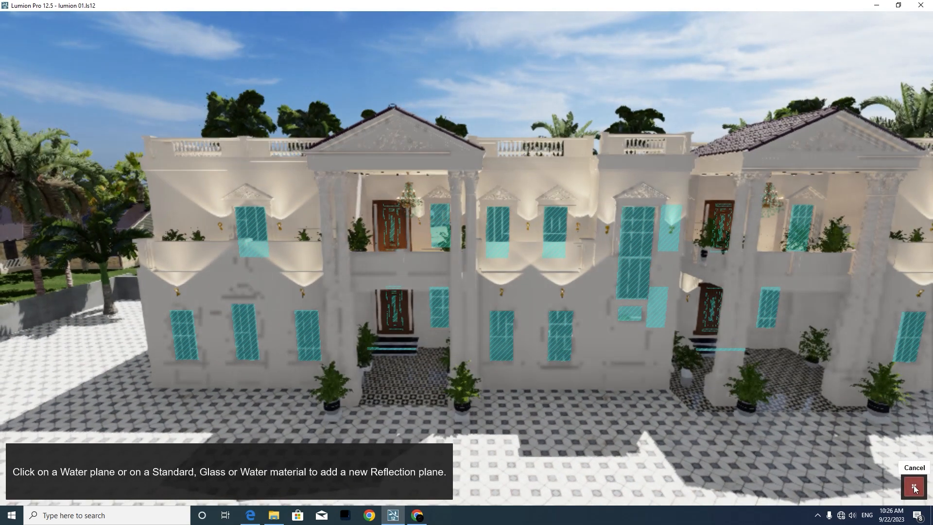
left_click(912, 488)
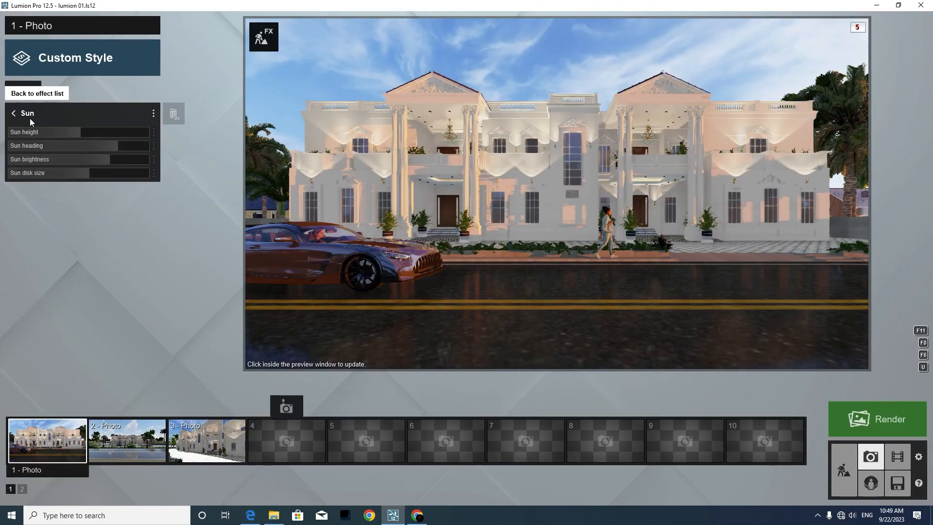
- Review the settings of the Reflection and Sun effects on photo 1
left_click(14, 115)
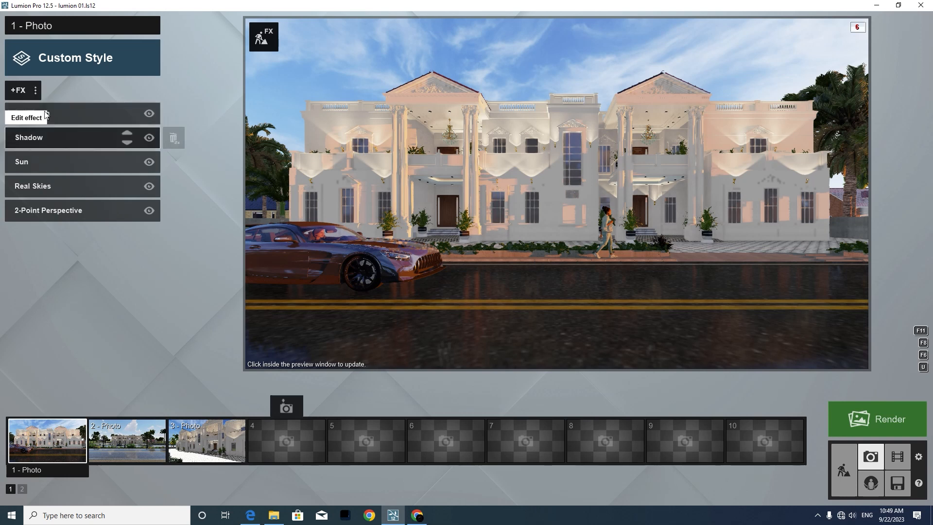
left_click(45, 112)
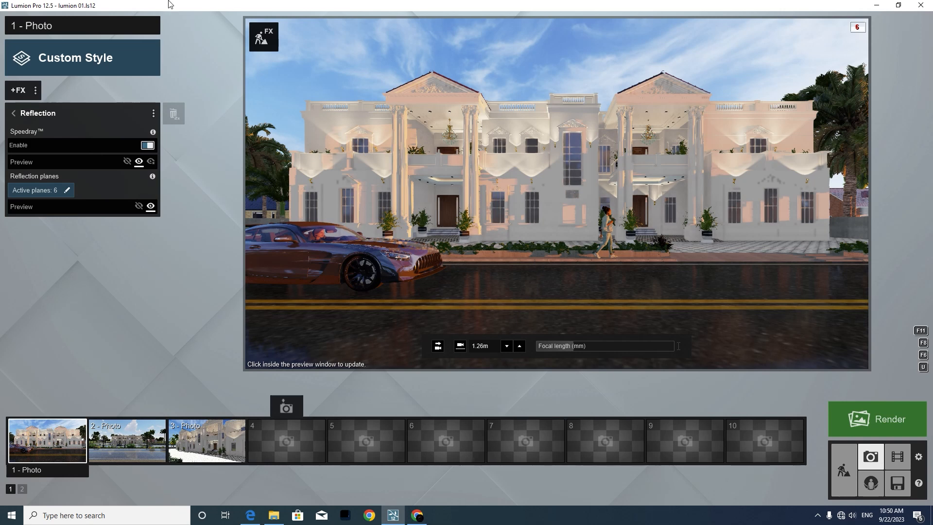
left_click(23, 118)
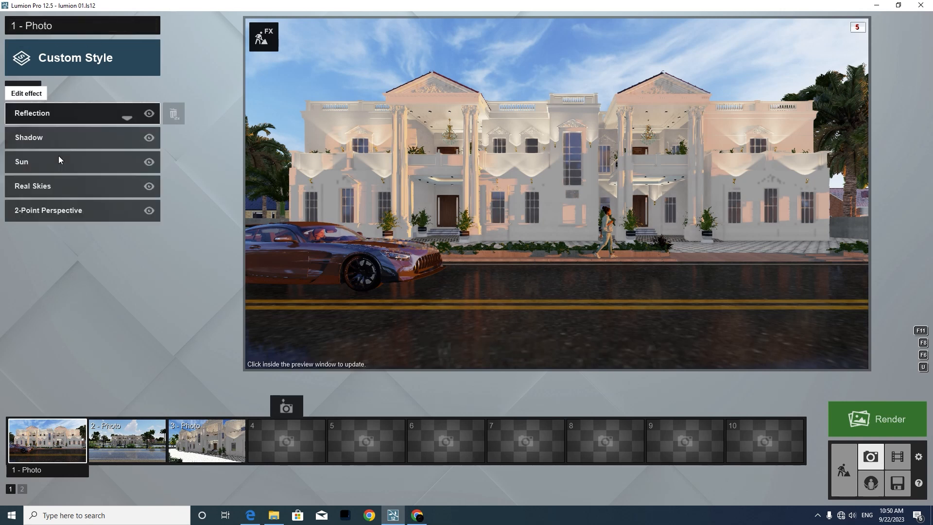
left_click(55, 160)
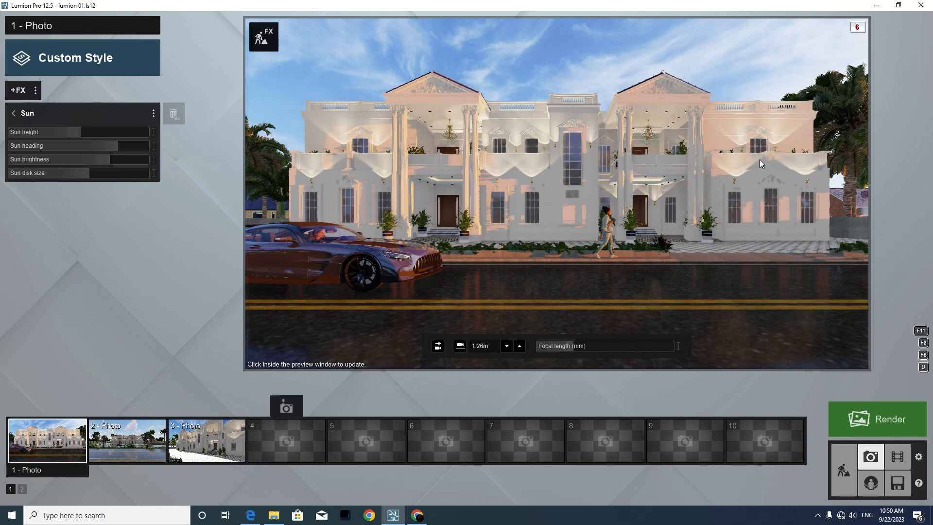
left_click(13, 116)
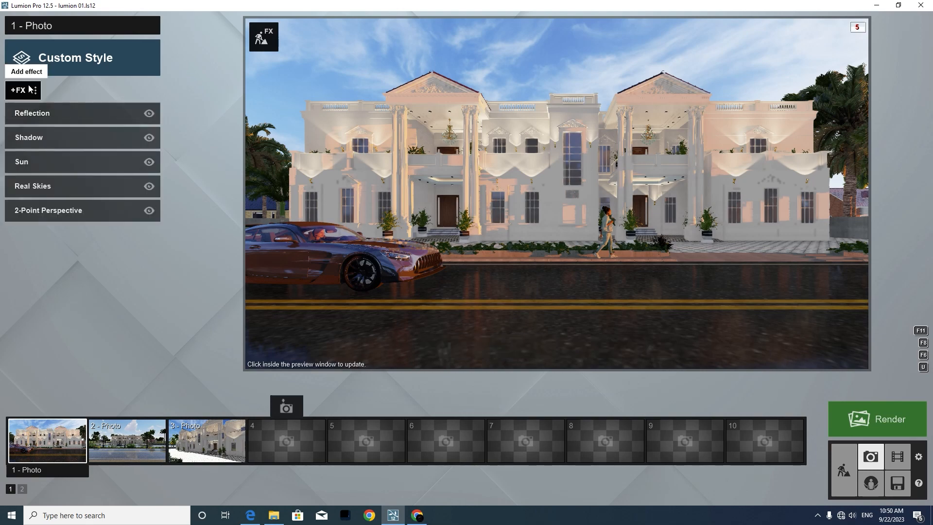
- Add the Sky Light effect to photo 1, enable it in planar and projected reflections, and set render quality to Ultra
left_click(23, 90)
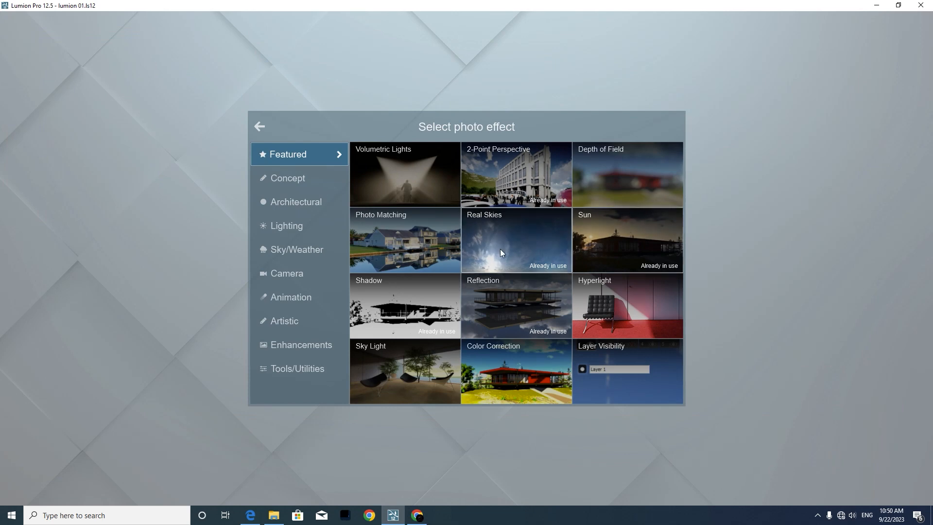
left_click(384, 363)
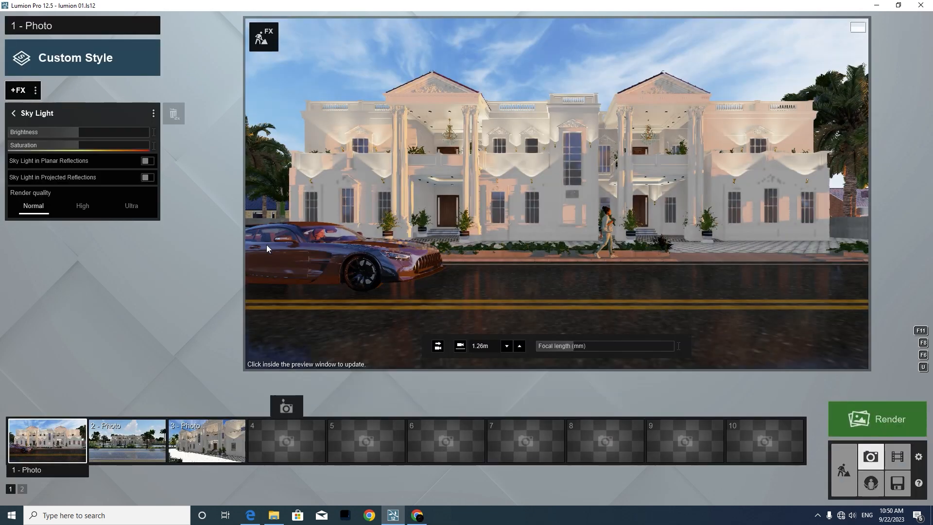
left_click(152, 161)
left_click(153, 177)
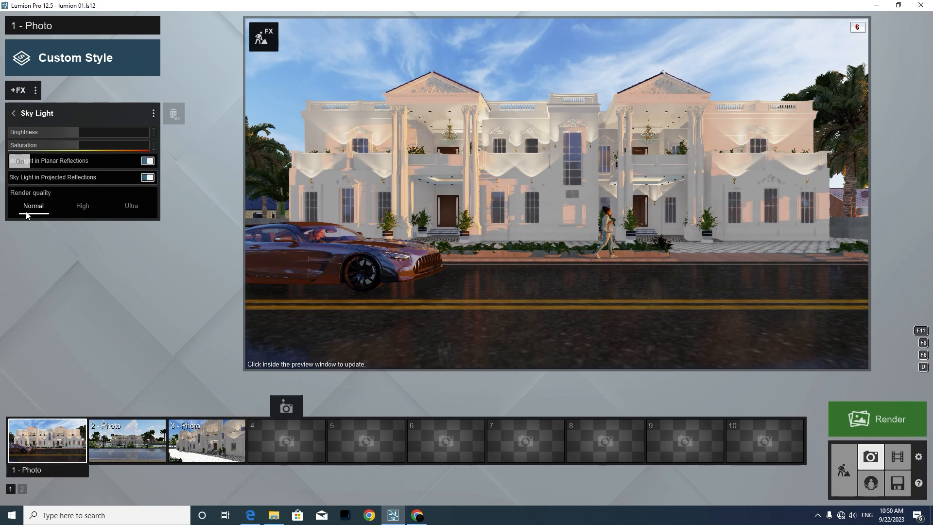
left_click(131, 206)
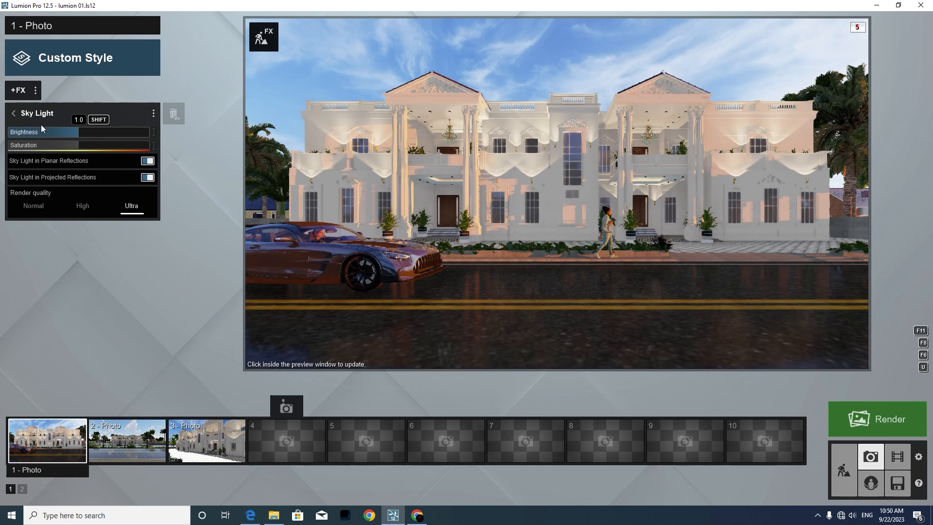
left_click(13, 112)
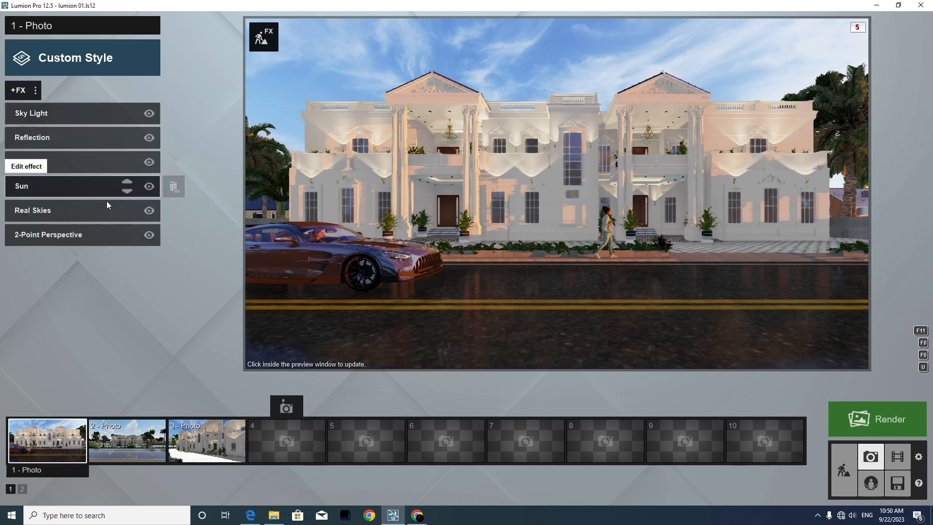
- Add the Color Correction effect with brightness slightly raised to about 0.5, tint slightly lowered and temperature at -0.1
left_click(22, 92)
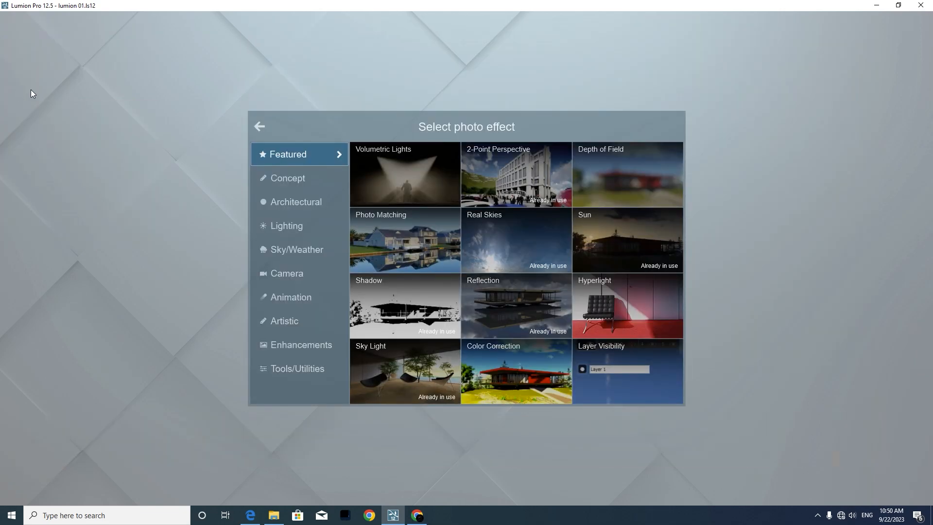
left_click(506, 364)
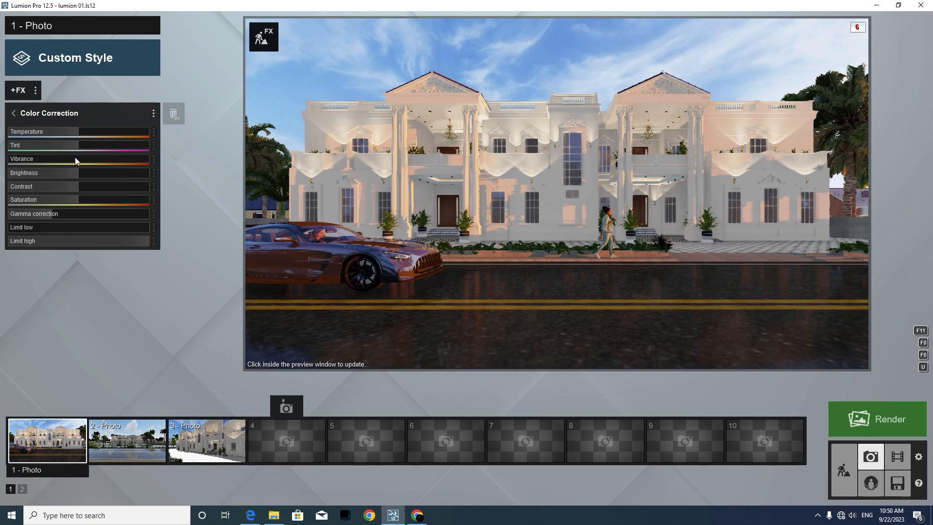
left_click(86, 171)
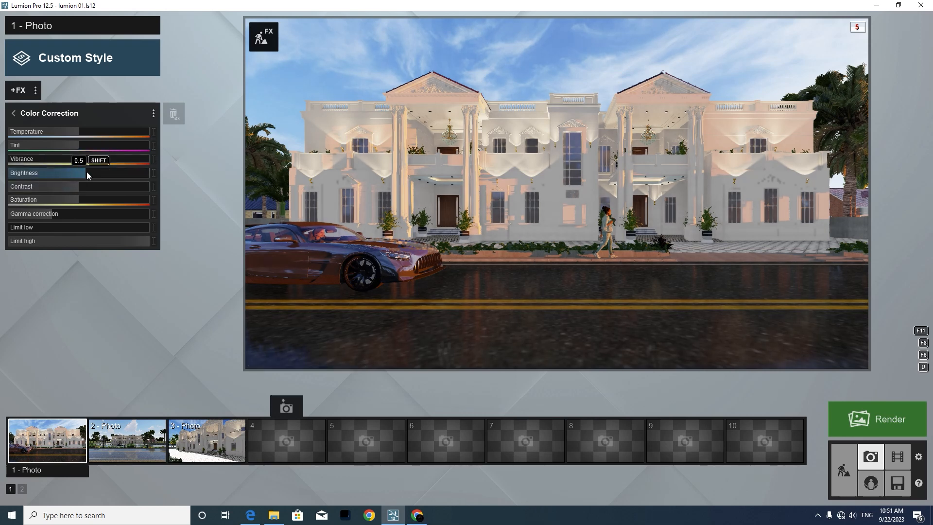
left_click_drag(78, 145, 75, 132)
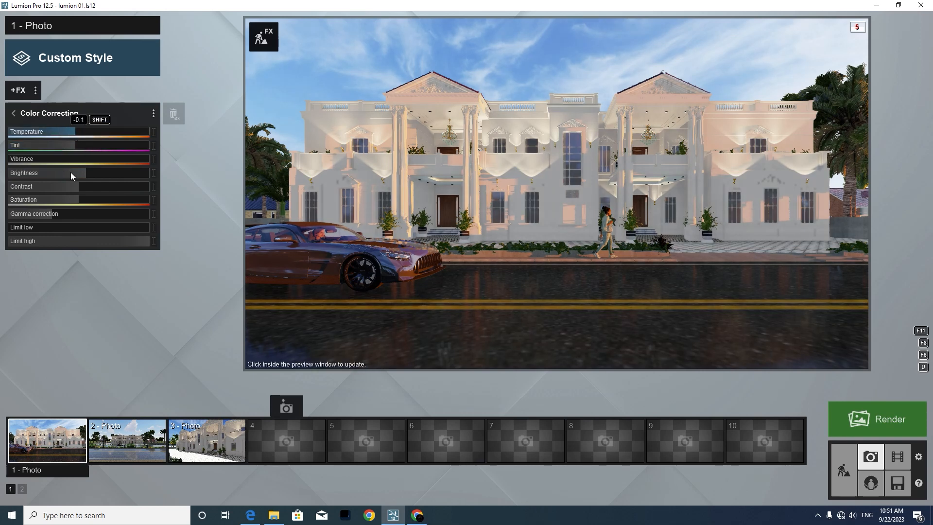
- Raise the color correction's contrast slightly and set its gamma correction to about 1.0
left_click_drag(88, 185, 98, 186)
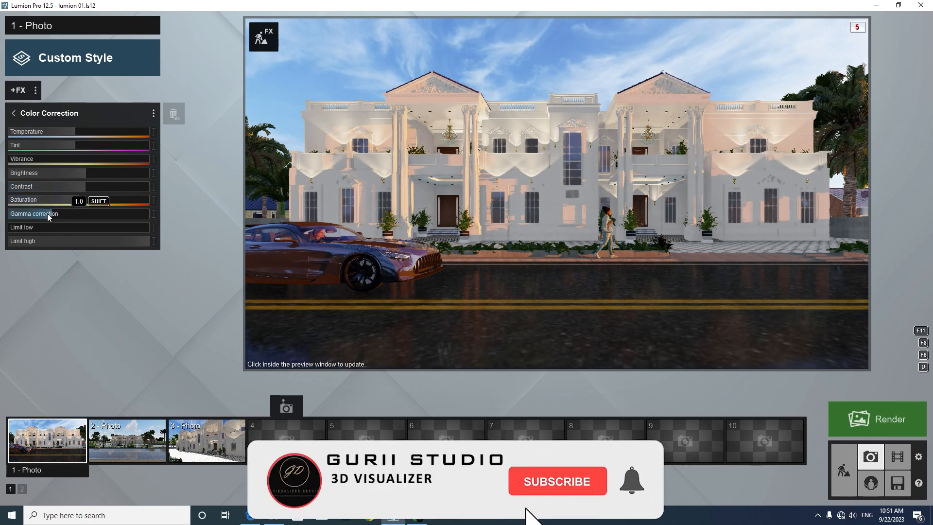
mouse_move(48, 214)
left_mouse_down()
mouse_move(40, 213)
mouse_move(57, 218)
left_mouse_up()
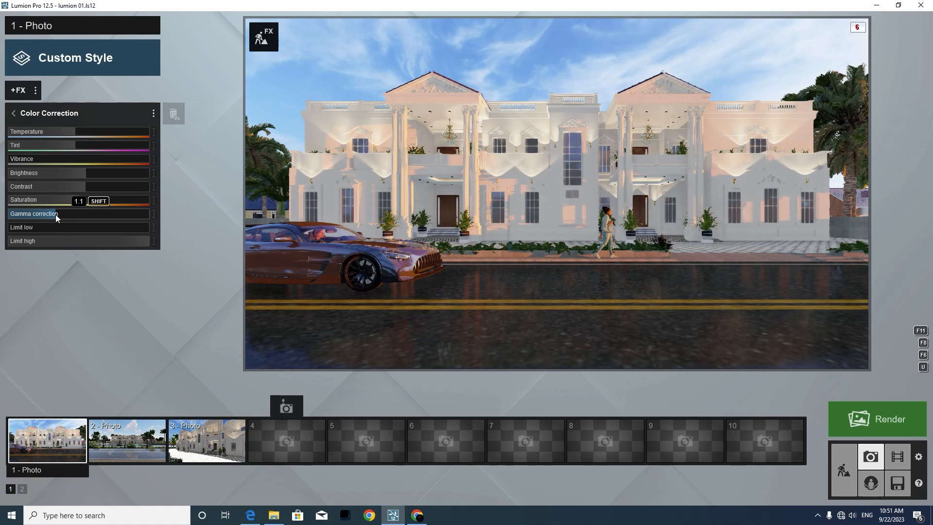
left_click_drag(56, 217, 54, 218)
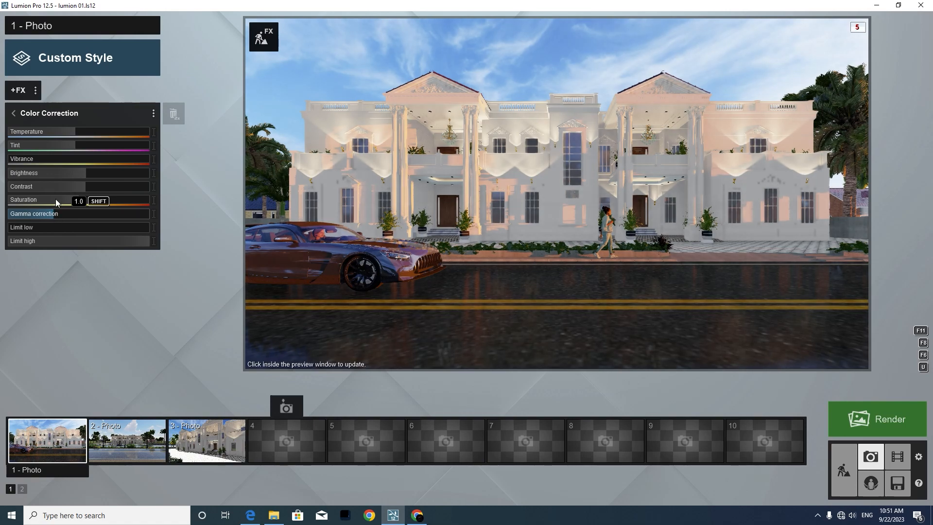
- Add the Layer Visibility effect to photo 1
left_click(20, 93)
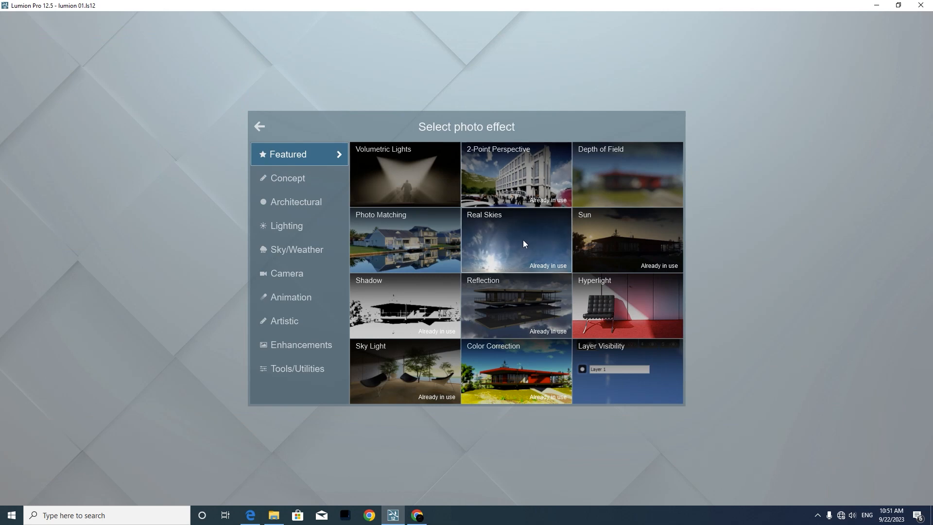
left_click(630, 350)
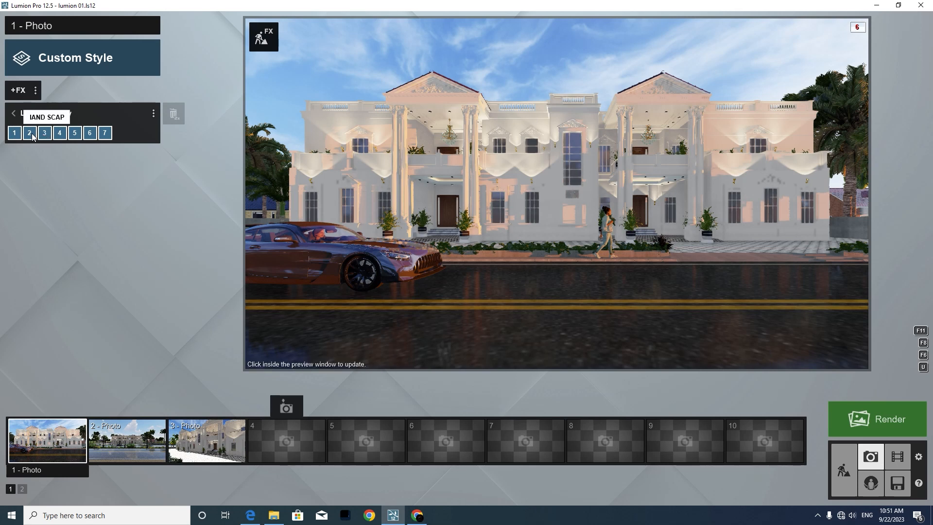
- Hide and restore layers 2 (landscape), 3 (trees), 4 and 5 (People&Care) to compare their contribution to the photo
left_click(32, 136)
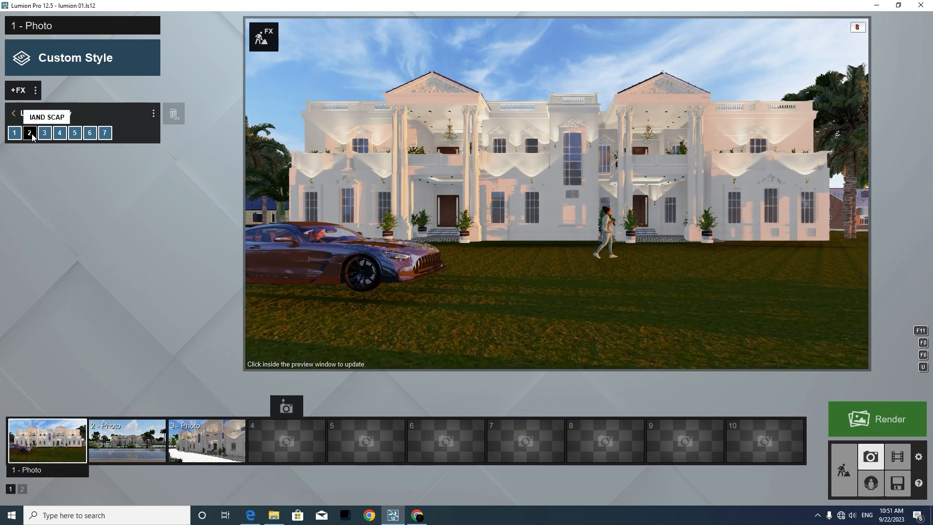
left_click(39, 137)
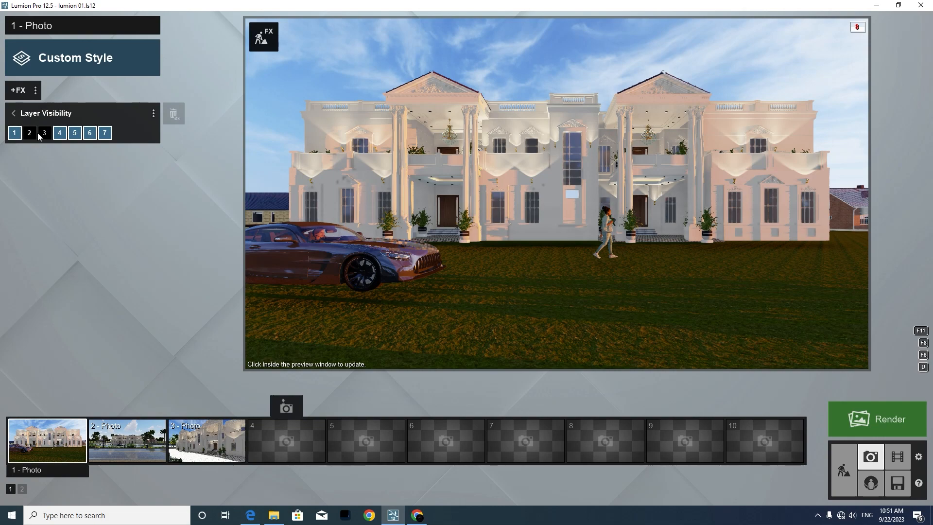
left_click(30, 135)
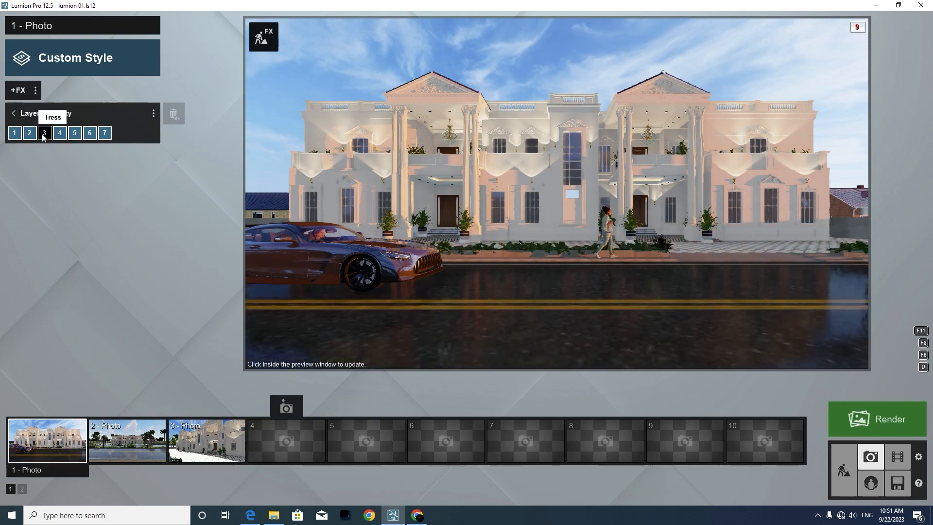
left_click(43, 135)
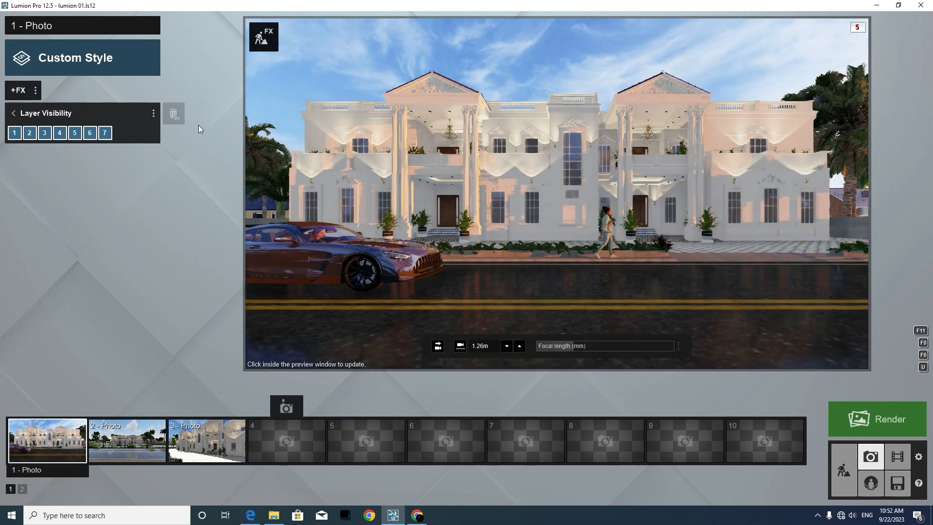
left_click(61, 134)
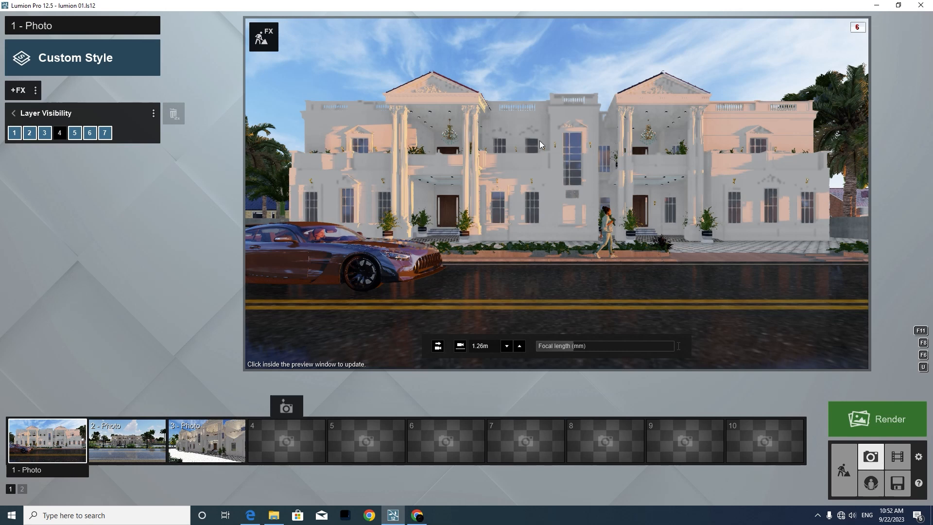
left_click(75, 133)
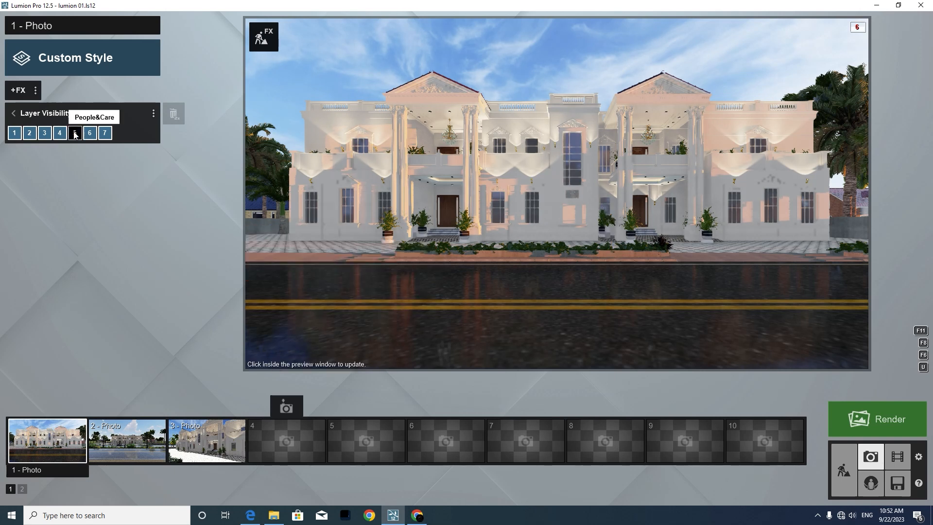
left_click(76, 133)
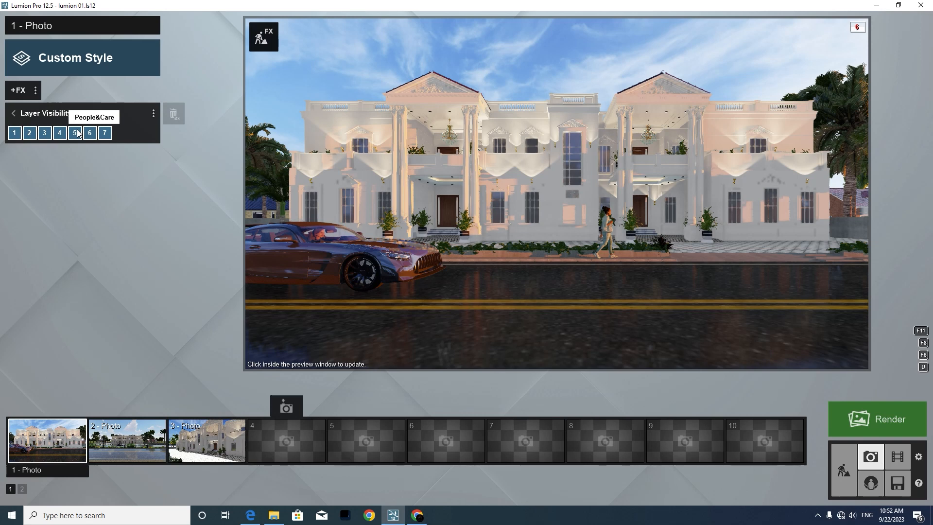
left_click(15, 115)
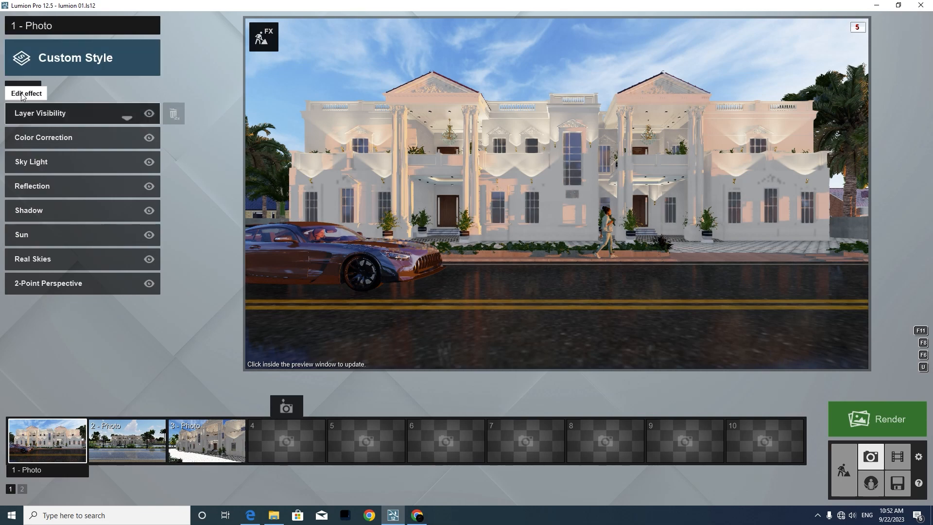
- Add the Hyperlight effect to photo 1 with its default amount
left_click(22, 92)
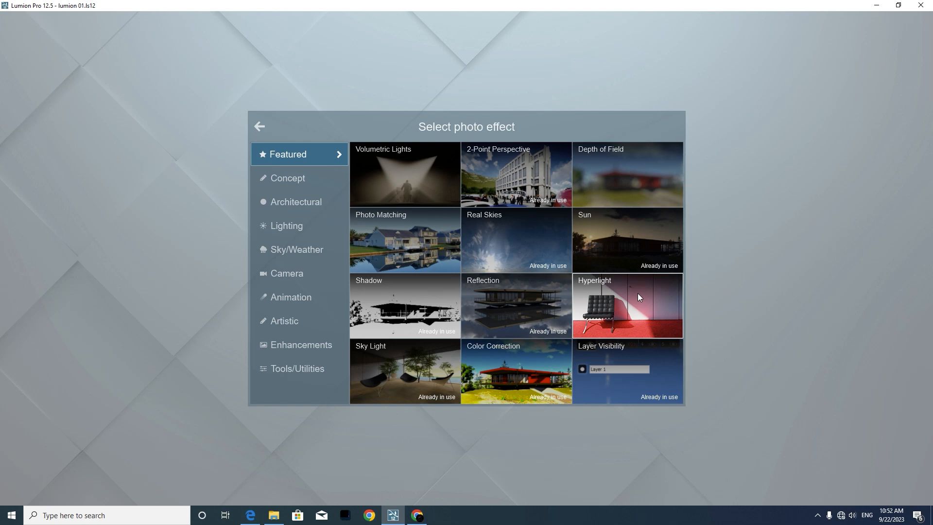
left_click(638, 297)
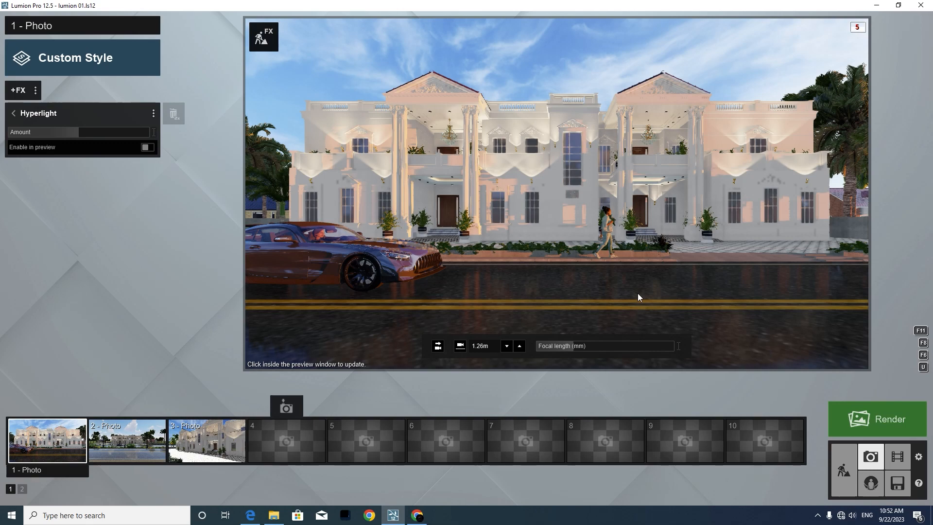
left_click(13, 113)
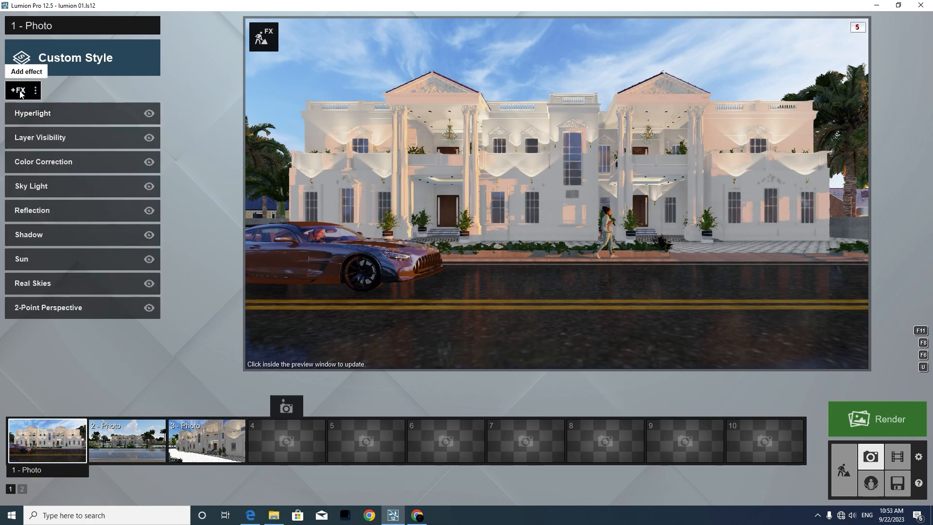
- Add the Global Illumination effect to photo 1 and set its sun amount to about 1807.2
left_click(19, 91)
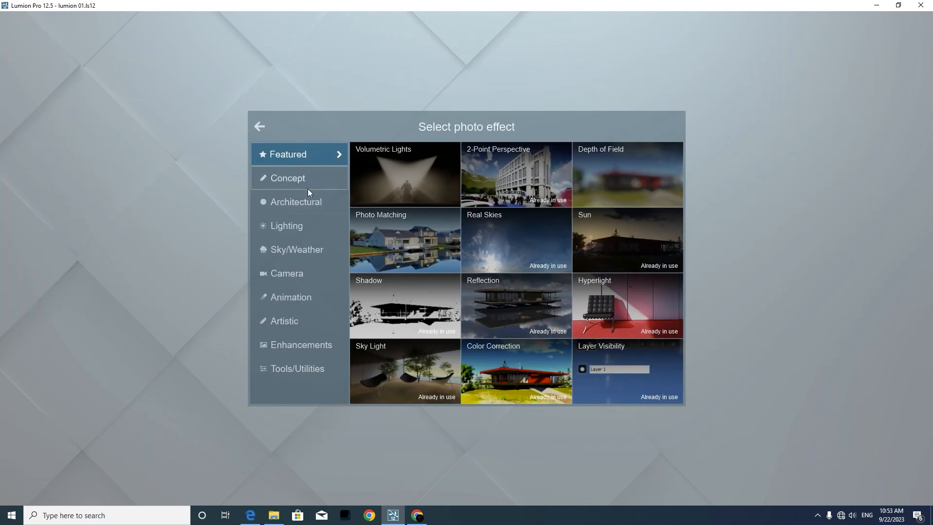
left_click(300, 202)
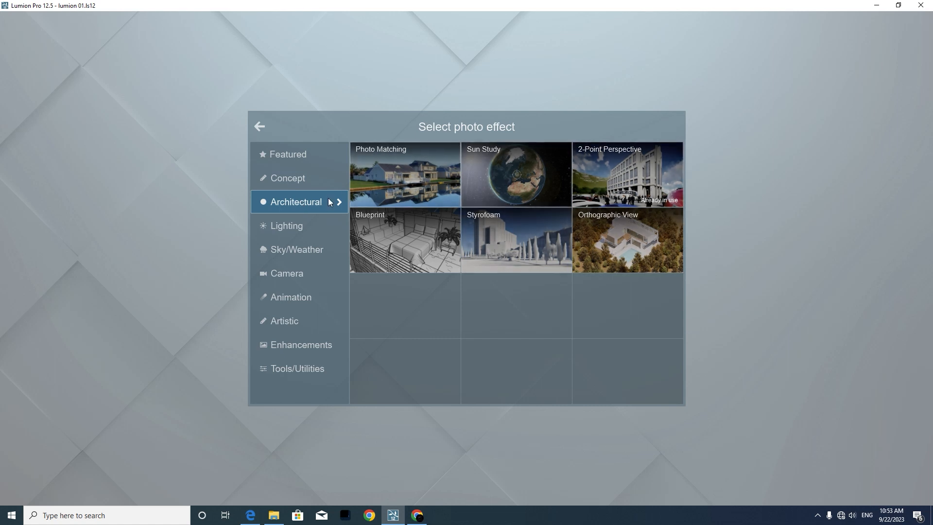
left_click(294, 223)
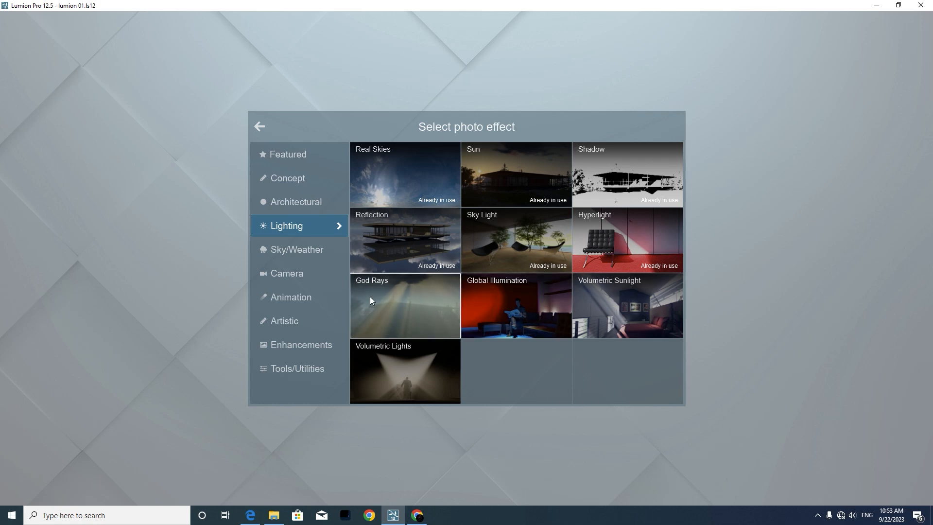
left_click(519, 305)
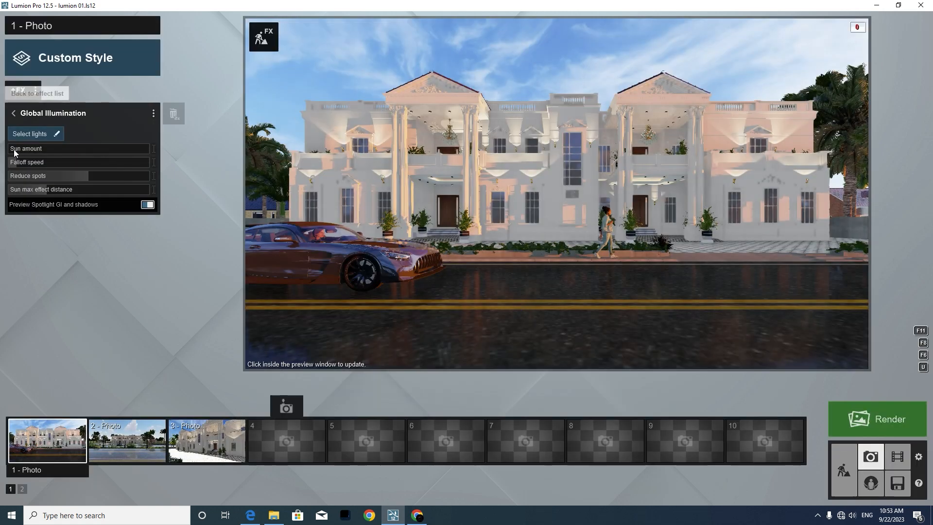
left_click(109, 150)
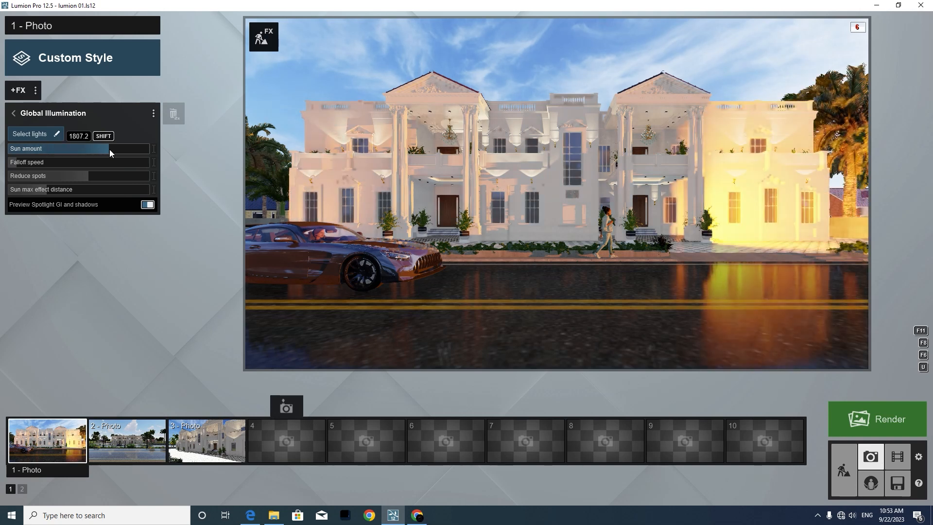
- Lower the Global Illumination sun amount to roughly a tenth of its range and refresh the photo preview
left_click(62, 146)
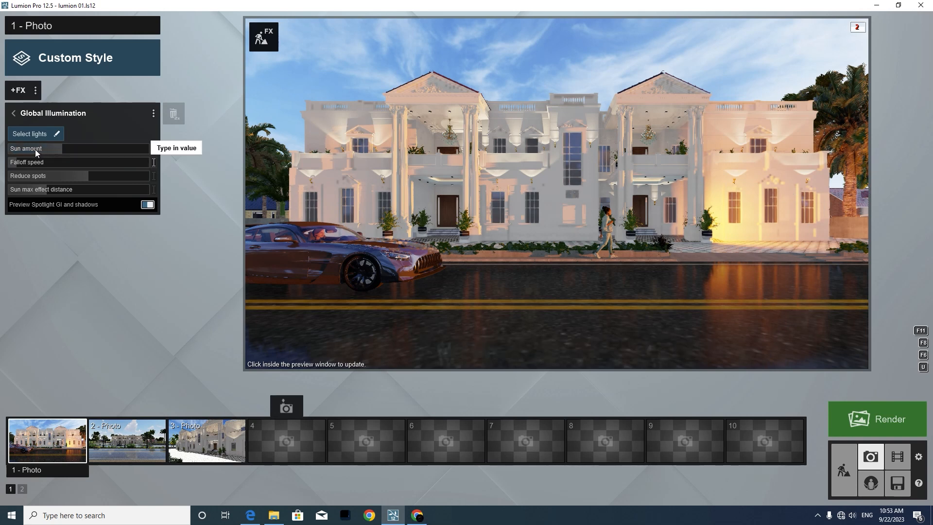
left_click_drag(33, 150, 24, 150)
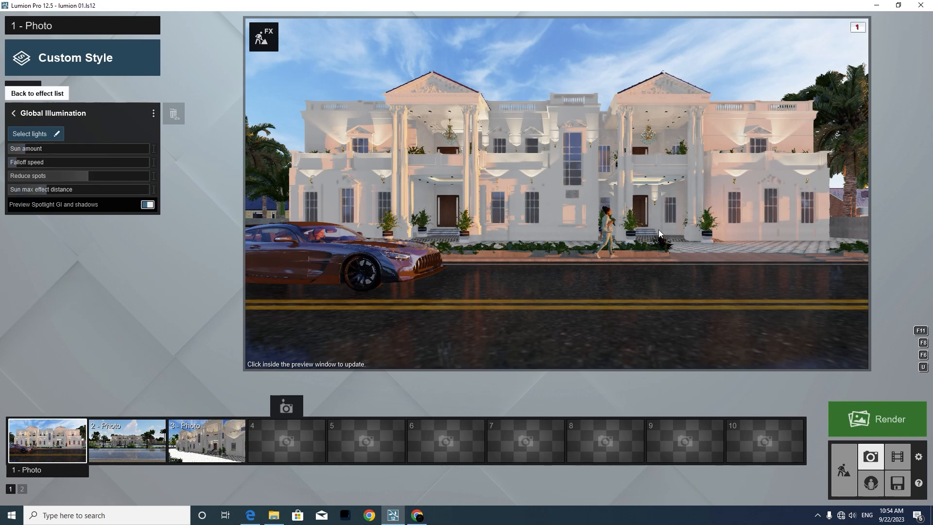
left_click(665, 277)
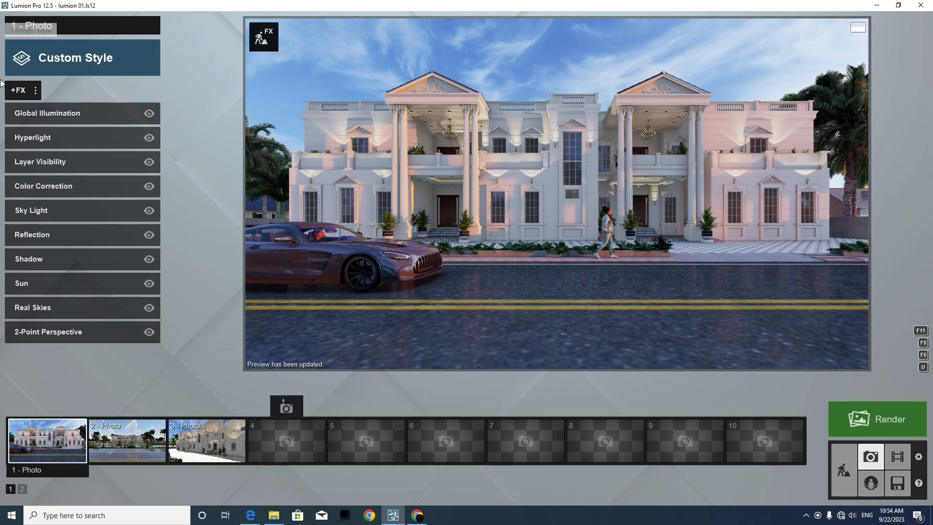
- Add the God Rays lighting effect to photo 1 with a decay of about 0.2 and refresh the preview
left_click(19, 91)
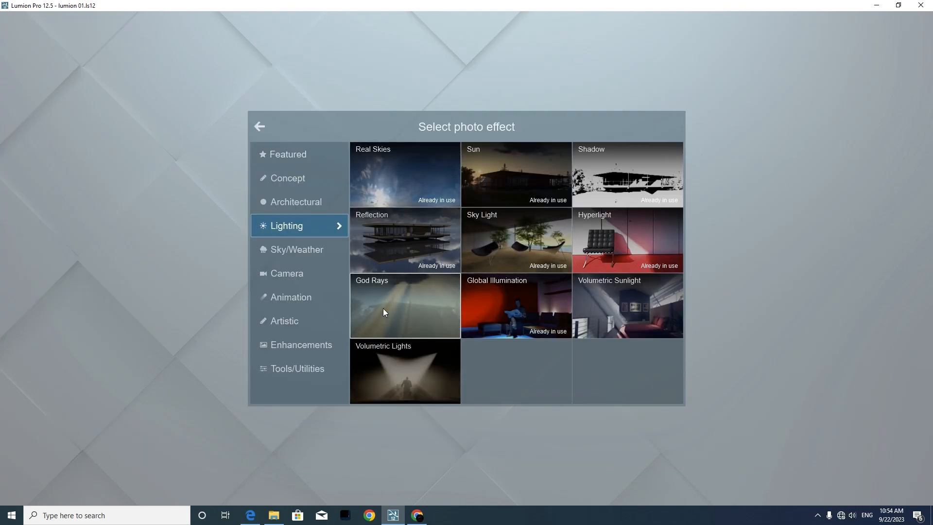
left_click(383, 308)
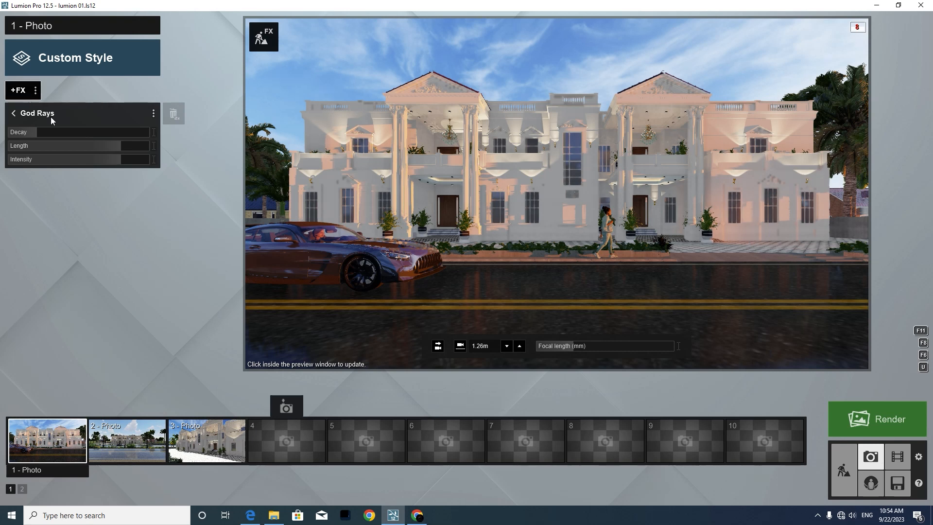
left_click(33, 134)
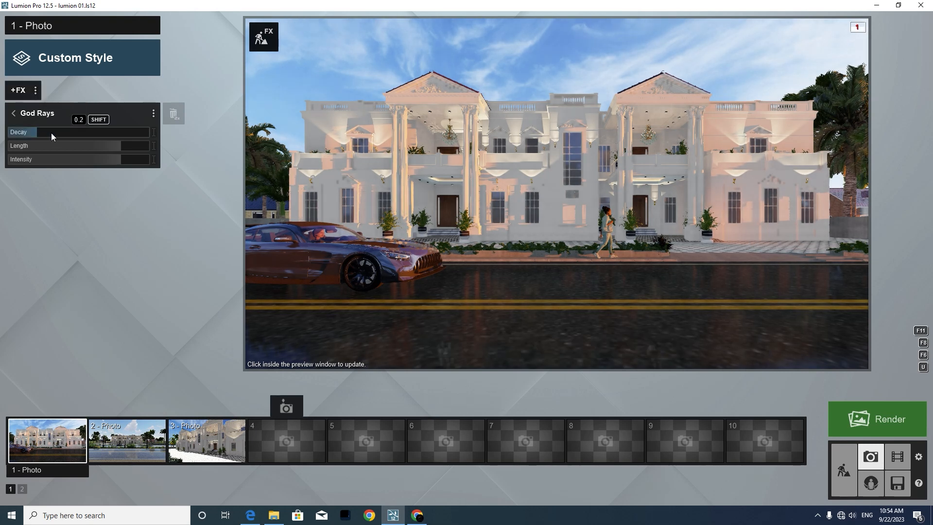
left_click(84, 133)
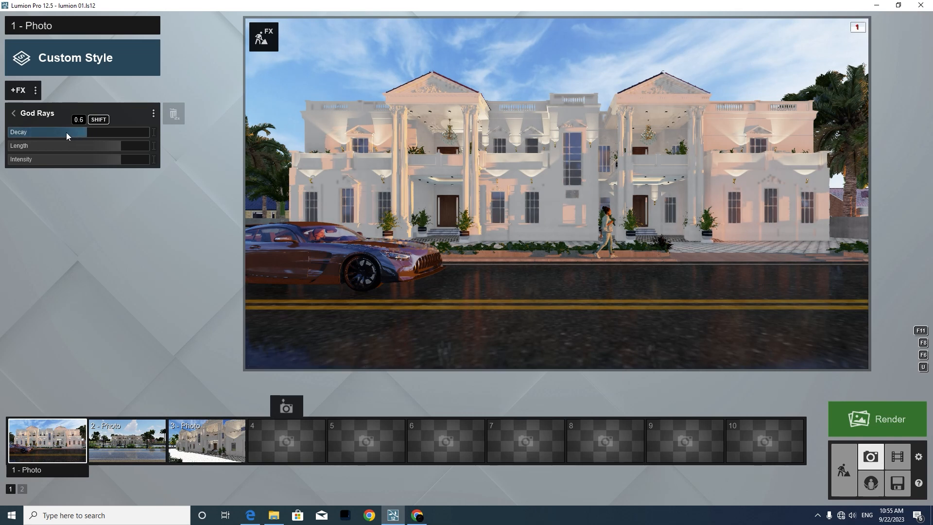
left_click_drag(54, 133, 44, 130)
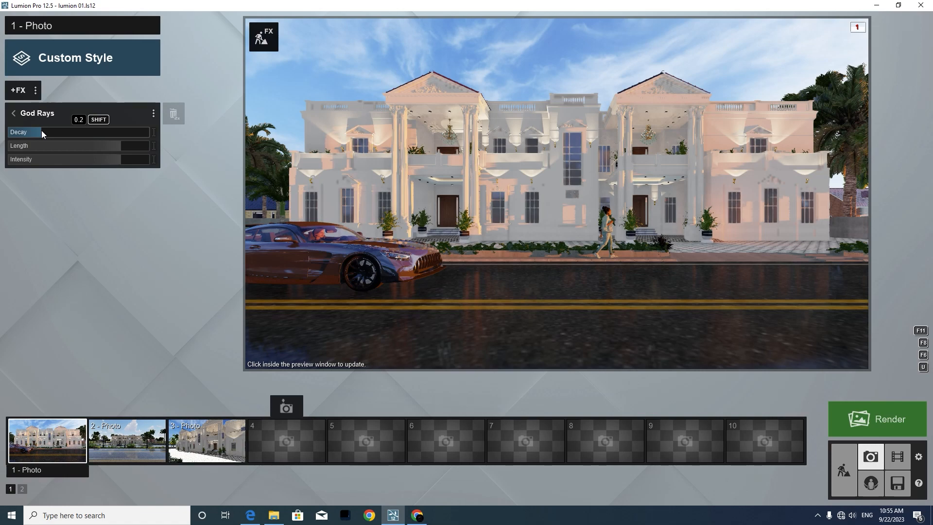
left_click(616, 255)
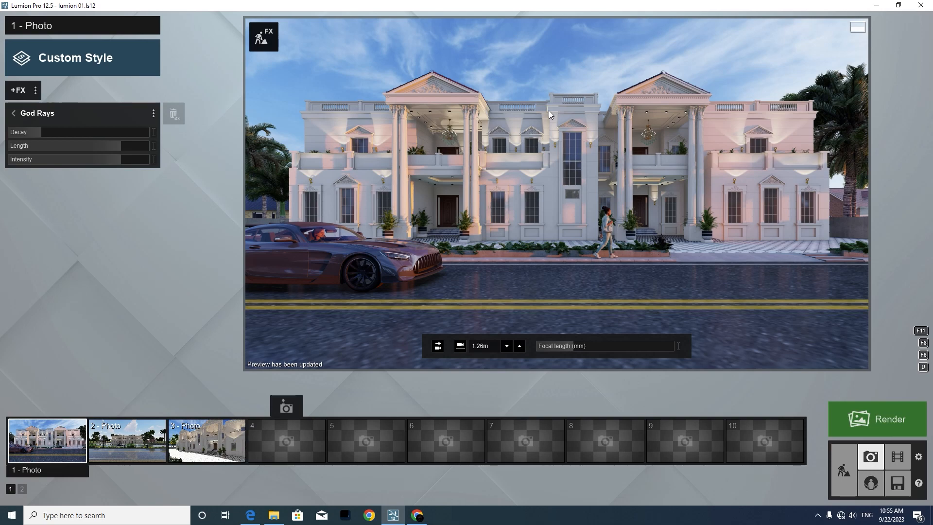
left_click(14, 114)
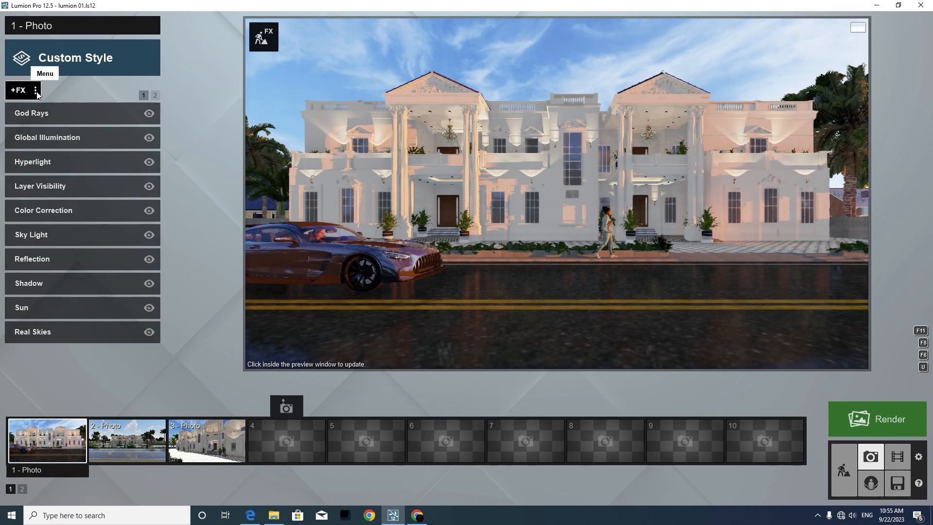
- Save photo 1's effect stack as a Lumion movie effects file named "gurri" in the Render Setting folder
left_click(36, 91)
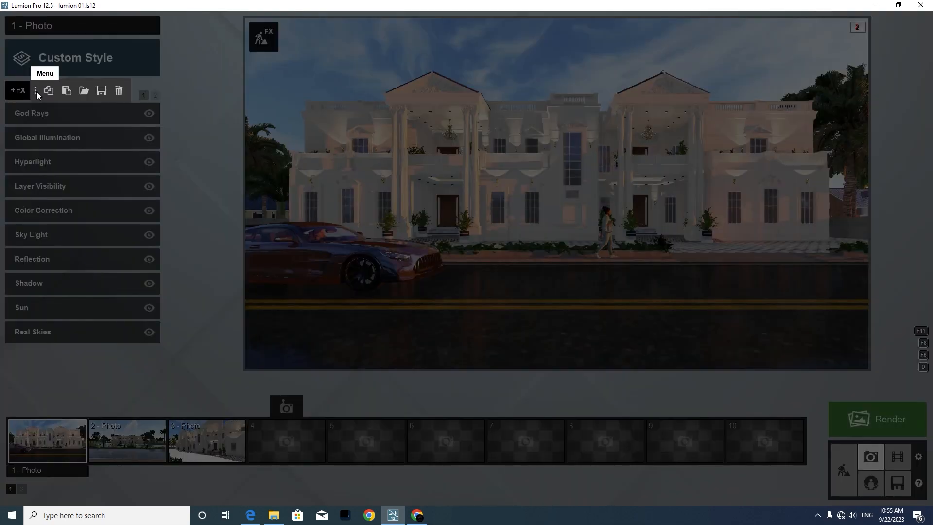
left_click(101, 93)
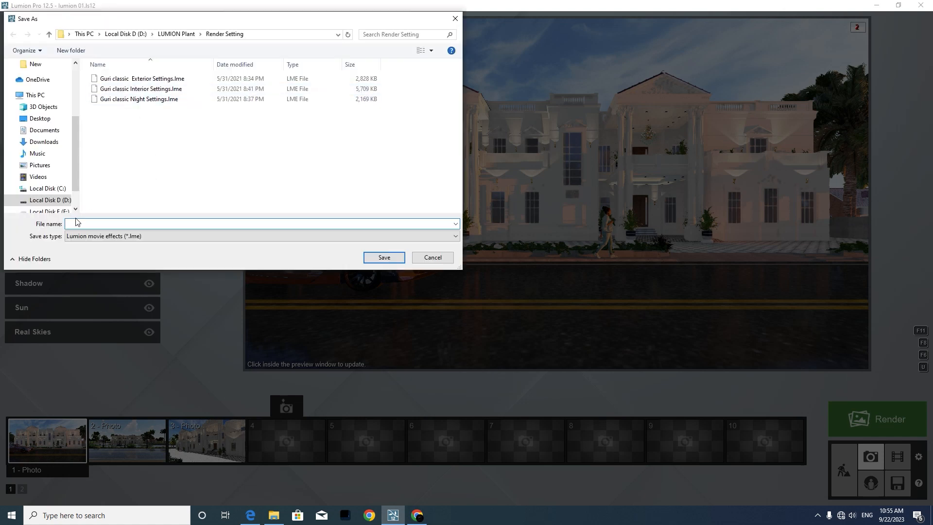
type("gurri")
left_click(384, 257)
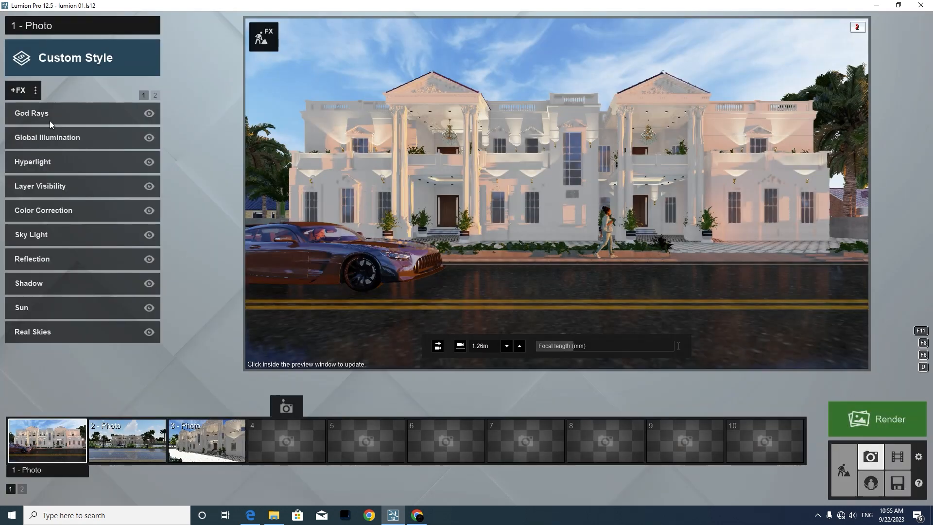
- Add the Autumn Colors effect with the green preset, targeting the Tress layer with a color shift of about -0.9
left_click(20, 88)
left_click(301, 250)
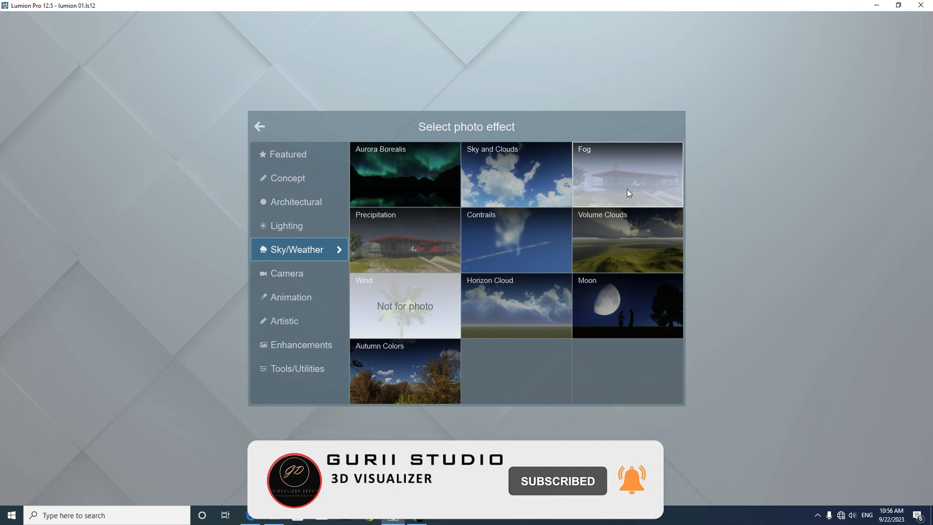
left_click(435, 367)
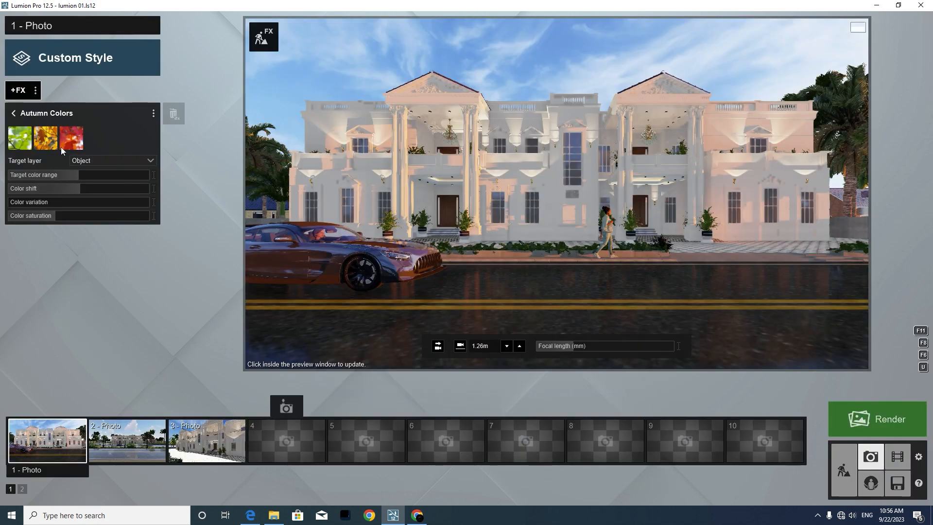
left_click(25, 137)
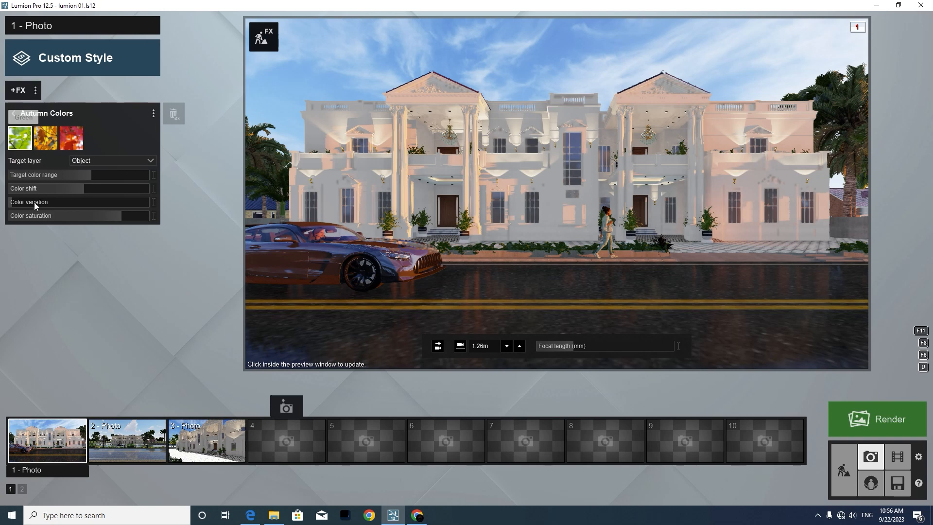
mouse_move(53, 190)
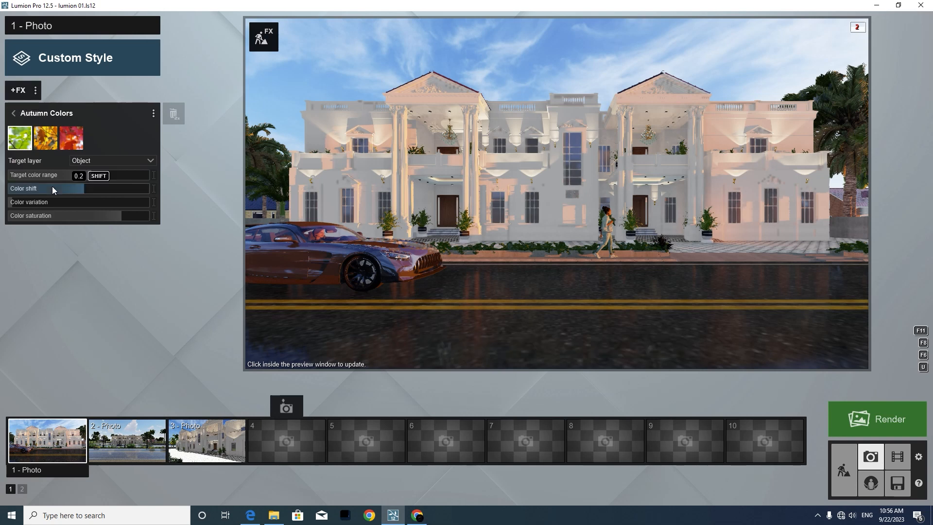
left_click(149, 162)
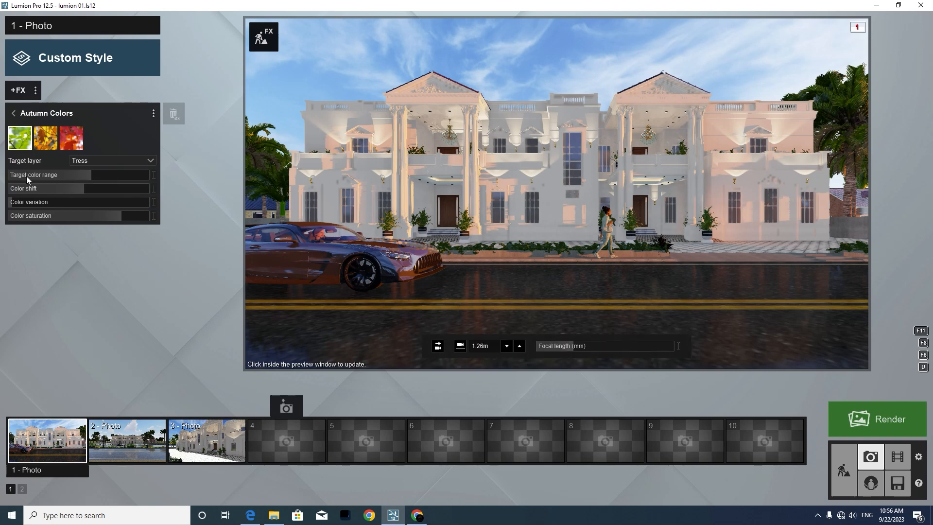
left_click_drag(66, 189, 60, 191)
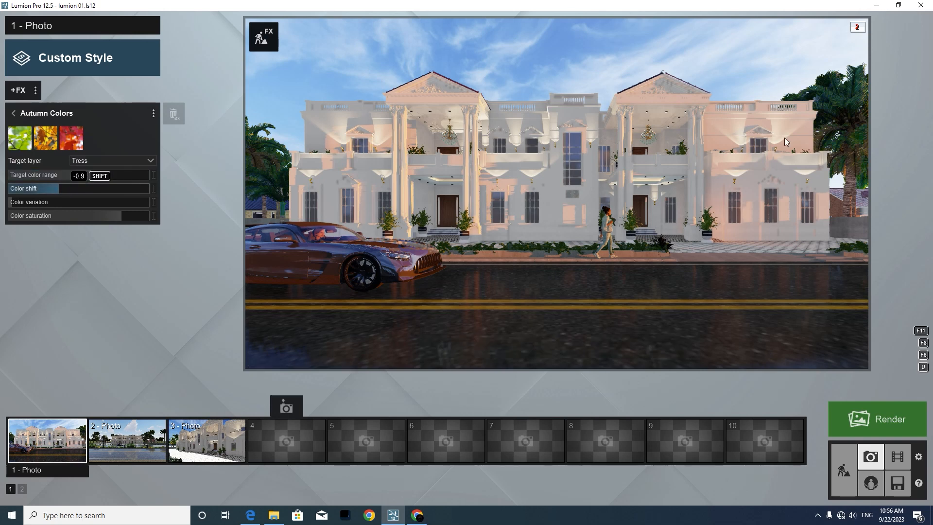
left_click(10, 115)
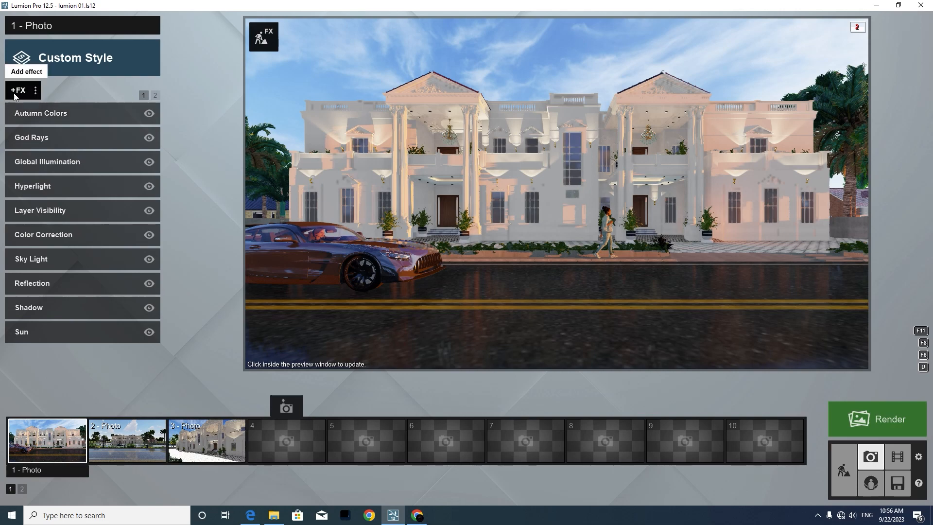
left_click(16, 95)
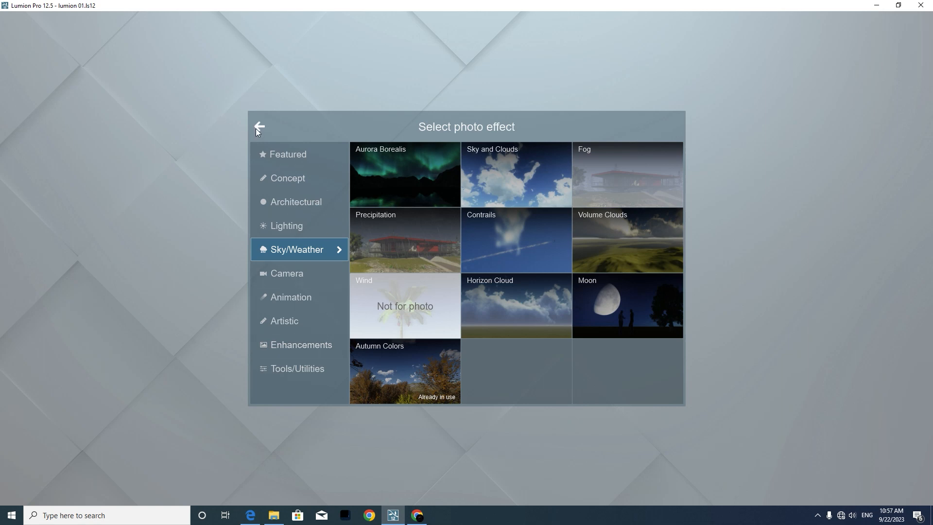
left_click(609, 215)
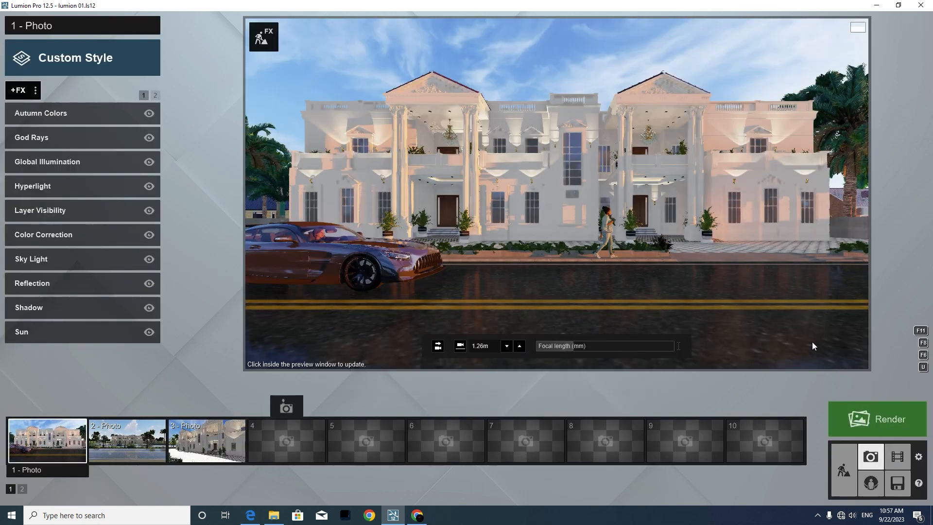
- Open the render settings for the current shot and enable all six additional output maps: D, N, S, L, A and M
left_click(888, 420)
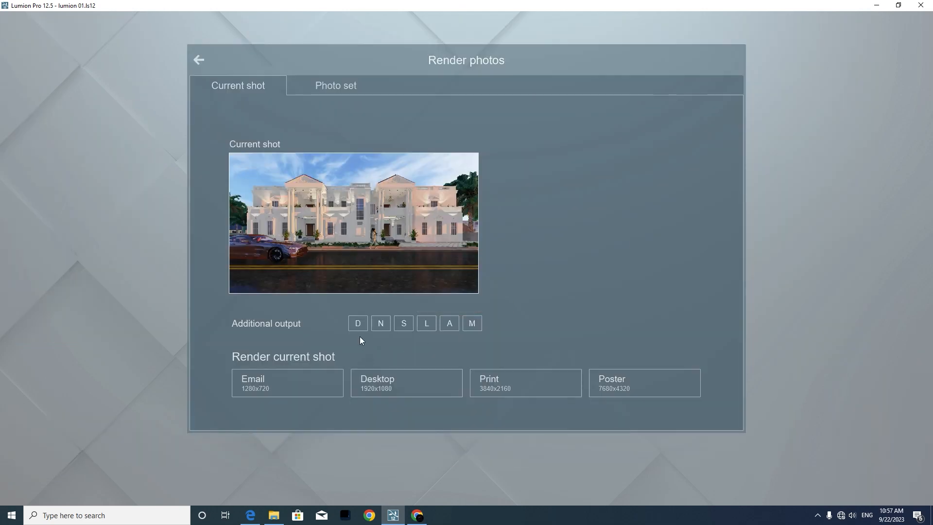
left_click(359, 323)
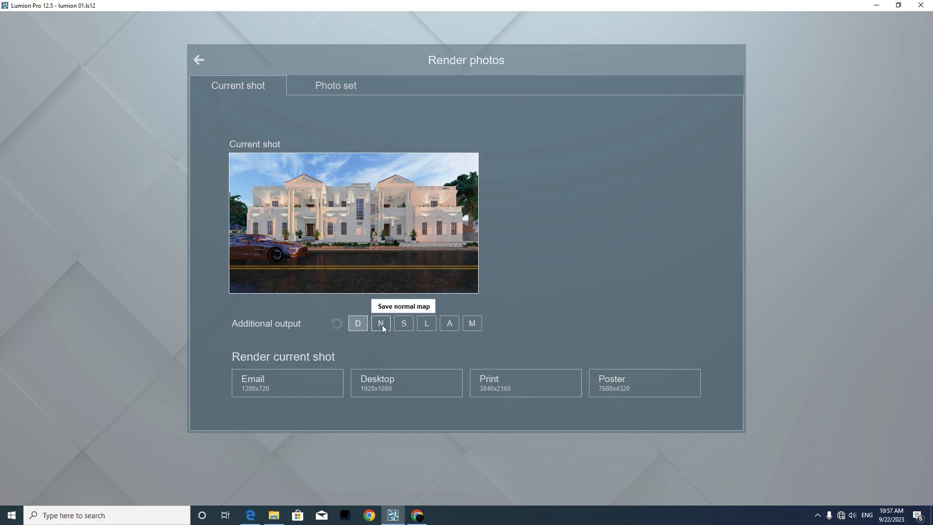
left_click(382, 325)
left_click(410, 324)
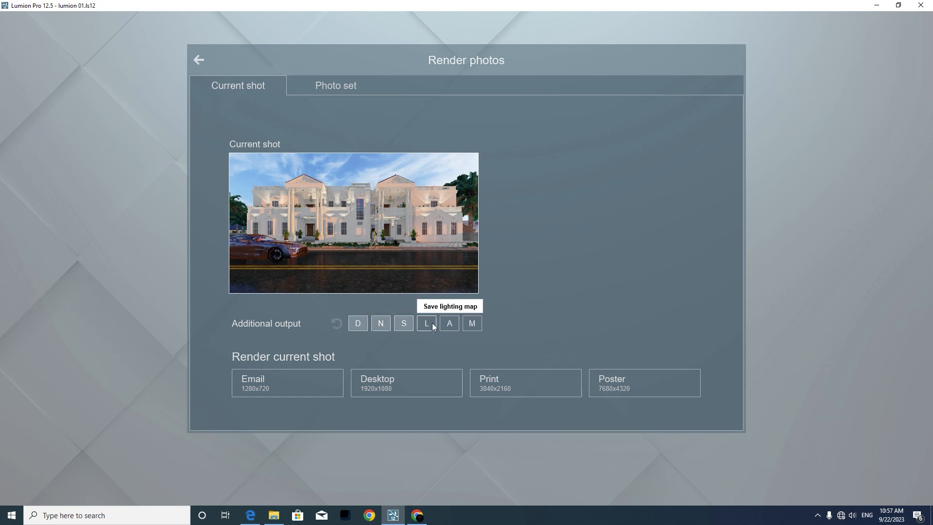
left_click(431, 324)
left_click(455, 324)
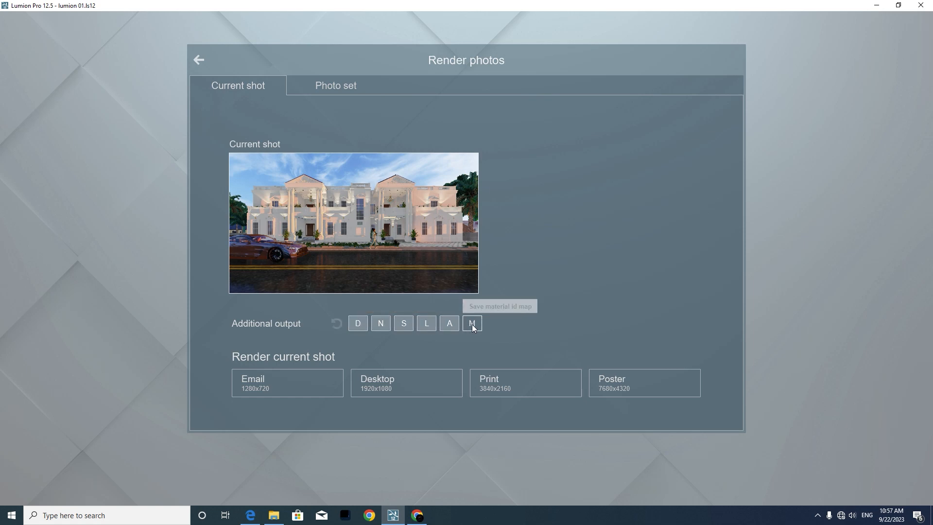
left_click(472, 327)
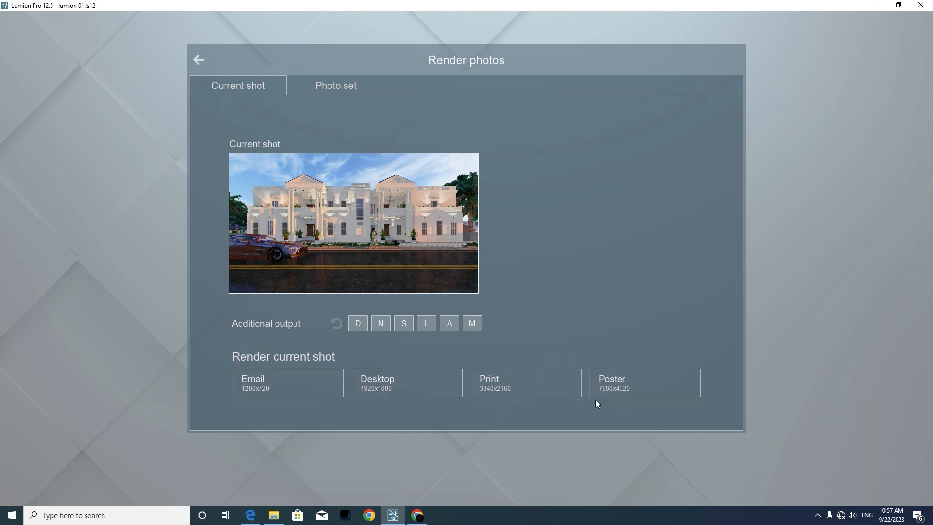
- Start a Print render at 3840x2160 and create a folder named "Classic Lumion" inside Render Setting for its output
left_click(505, 384)
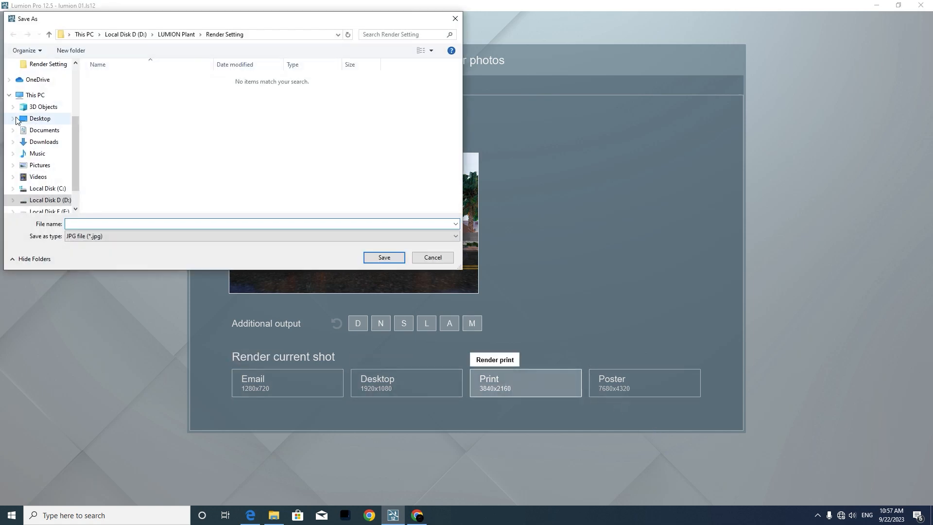
right_click(164, 109)
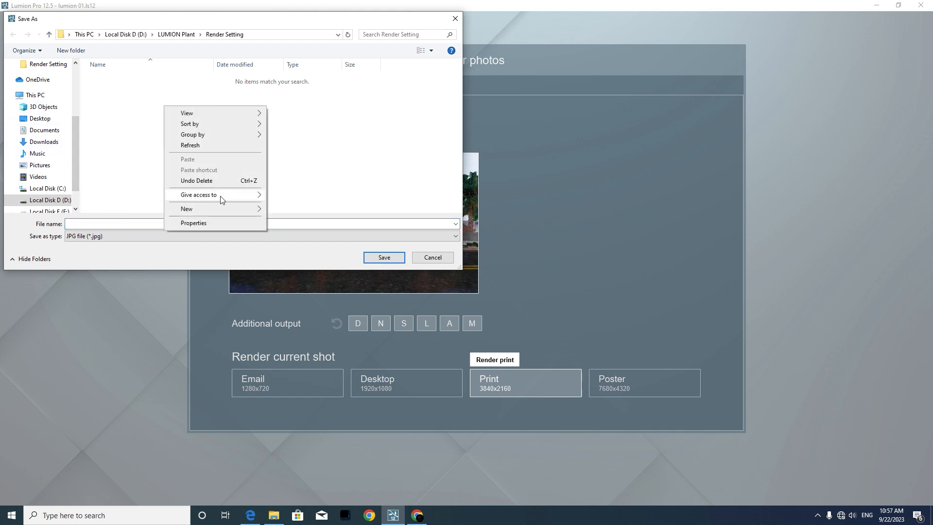
mouse_move(215, 209)
left_click(304, 211)
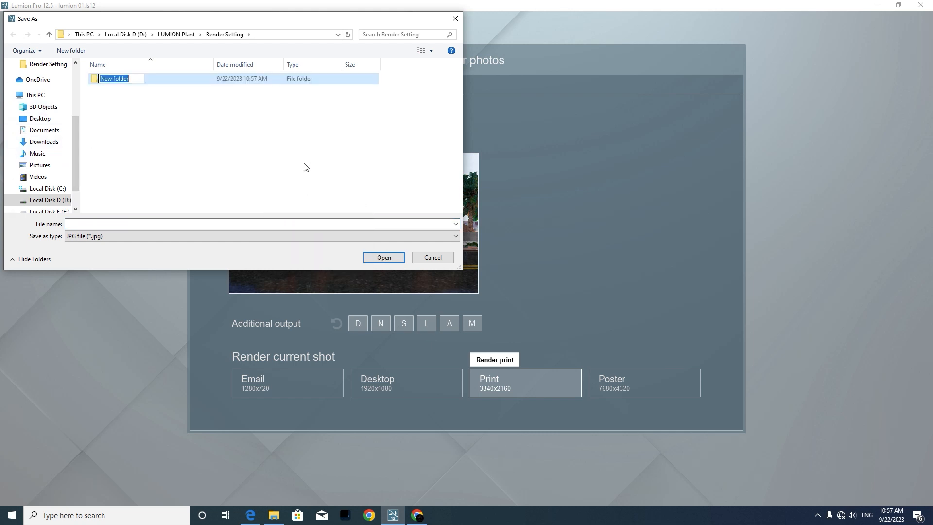
key("BackSpace")
type("Classic Lumion")
key("Return")
left_click(262, 139)
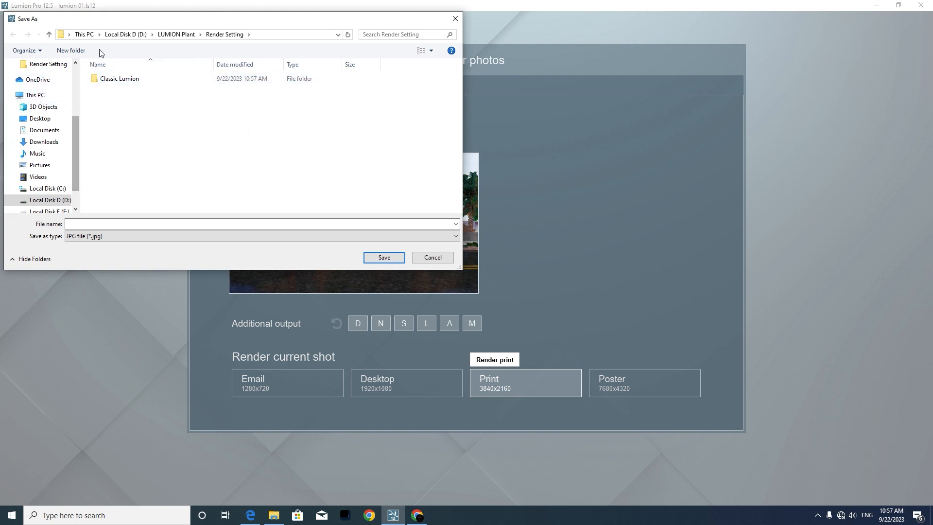
- Save the render as a JPG file in the Classic Lumion folder
left_click(136, 80)
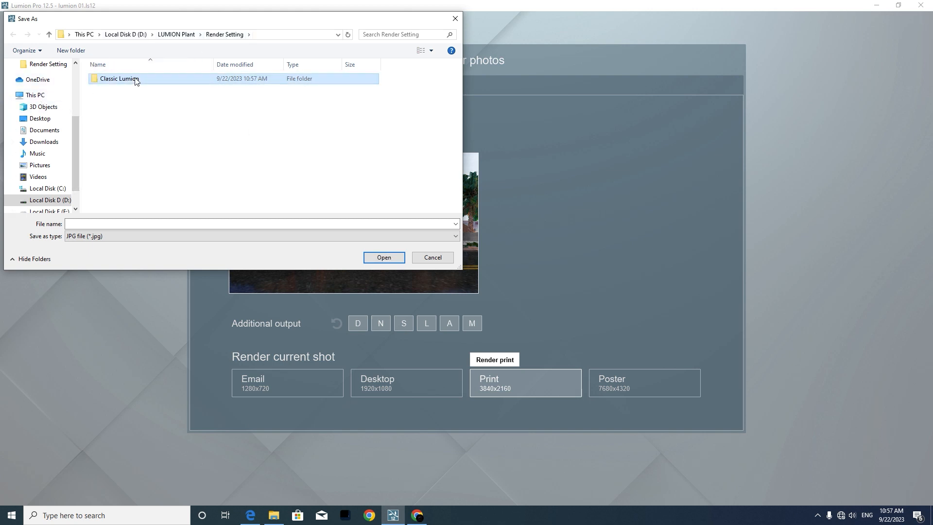
double_click(136, 80)
left_click(71, 226)
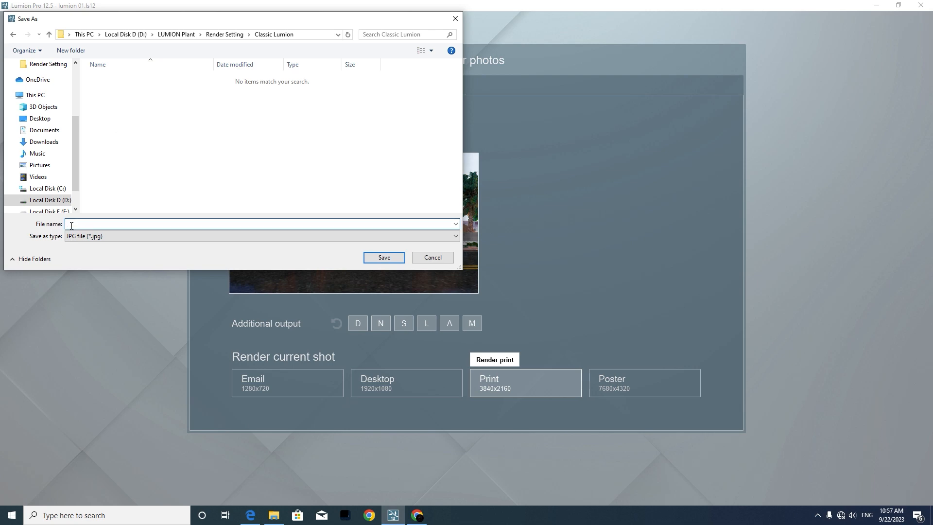
left_click(400, 259)
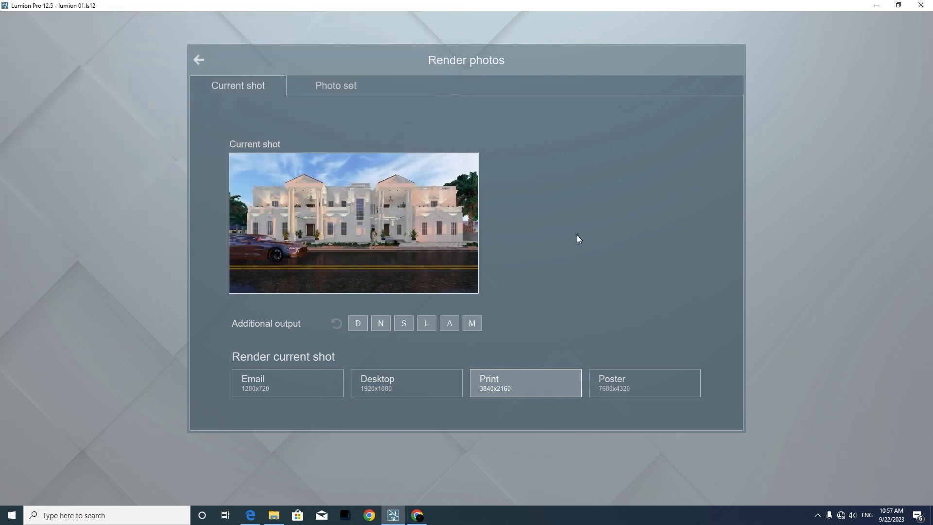